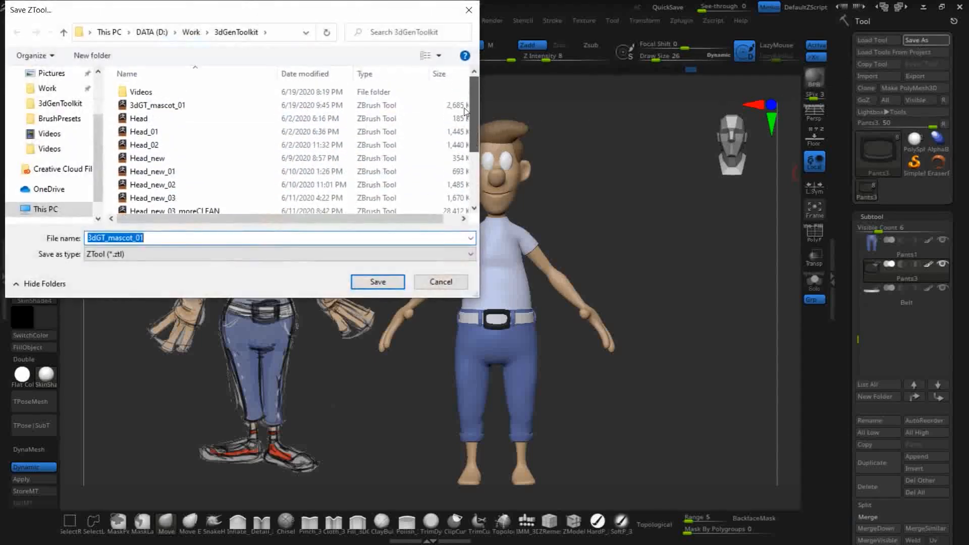
Save the tool over the existing 3dGT_mascot_01 ZTool file in the 3dGenToolkit folder
click(167, 106)
click(375, 285)
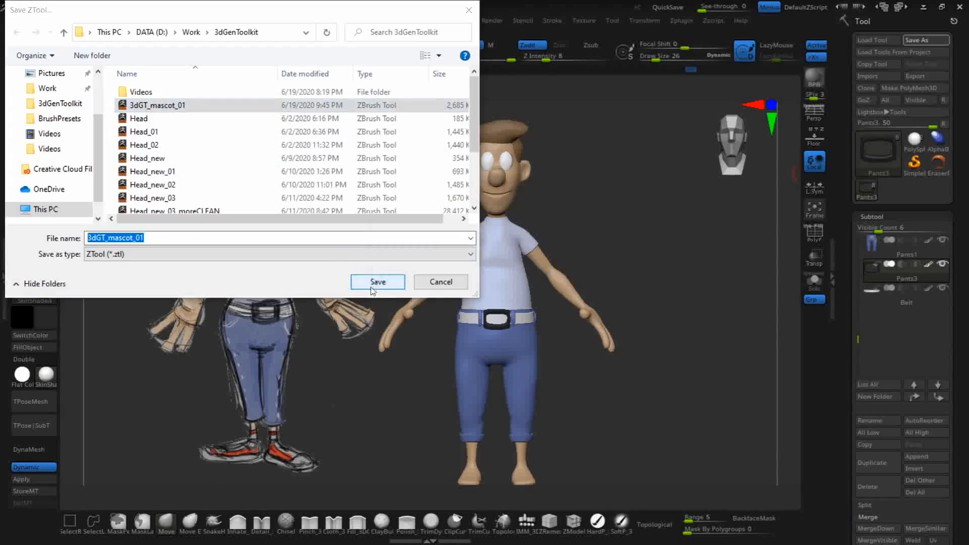
click(519, 270)
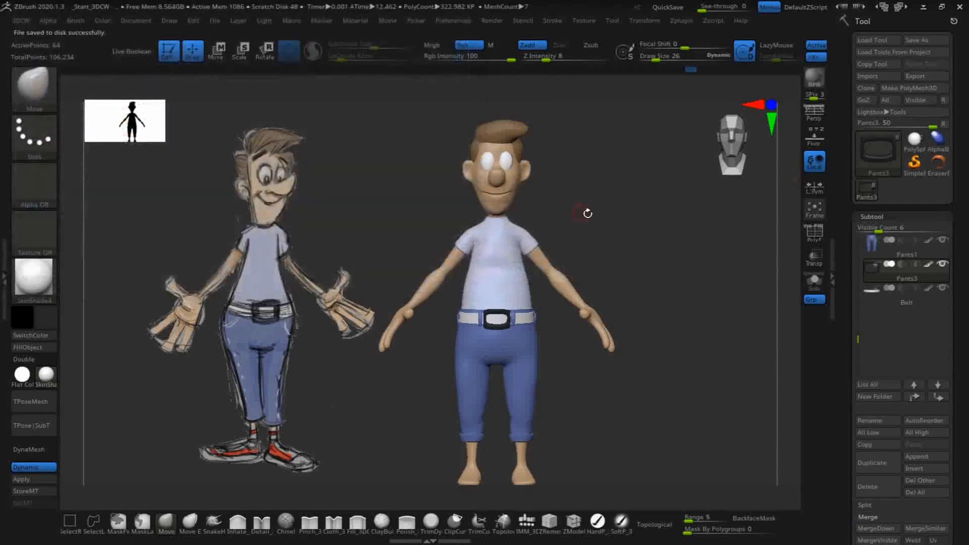
Make the blue pants subtool, Pants1, active for sculpting
drag(647, 232, 669, 288)
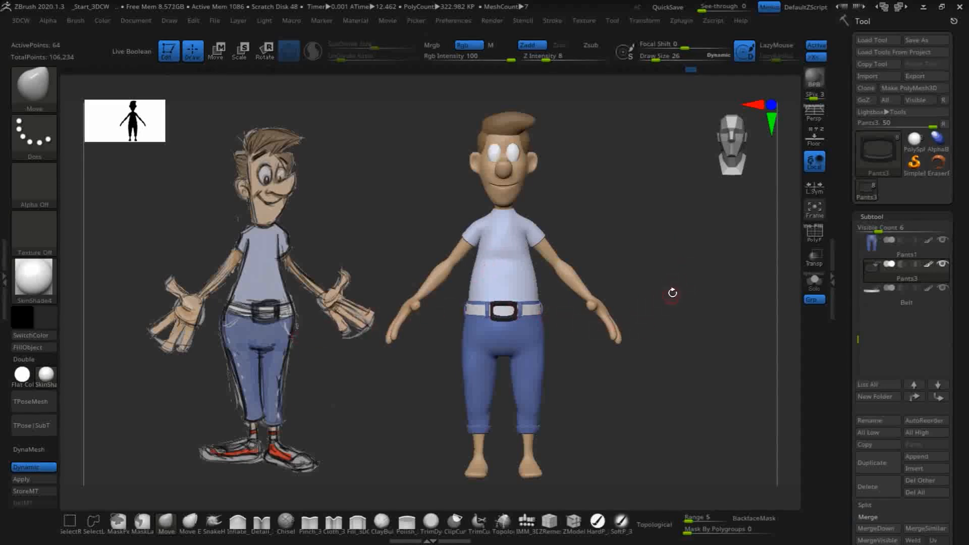
drag(666, 302, 671, 306)
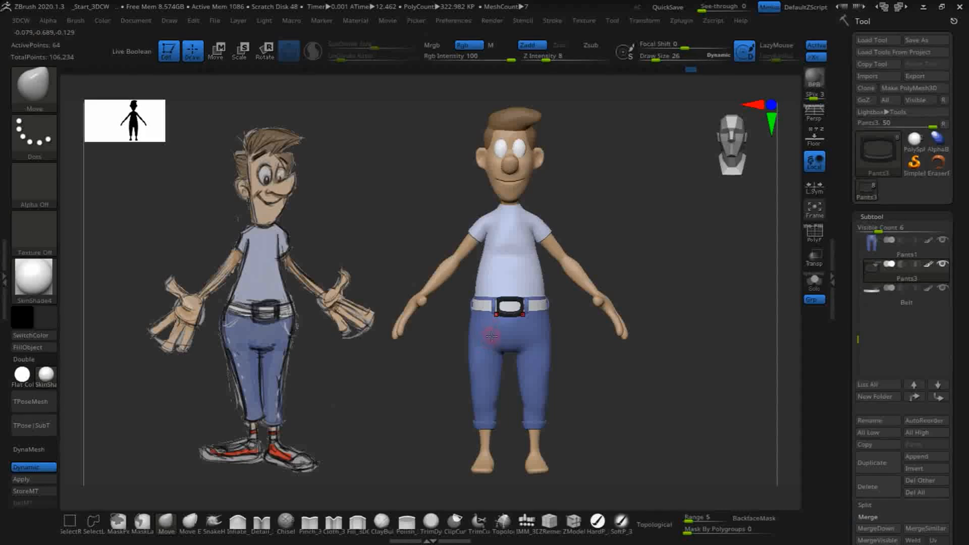
drag(625, 404, 493, 361)
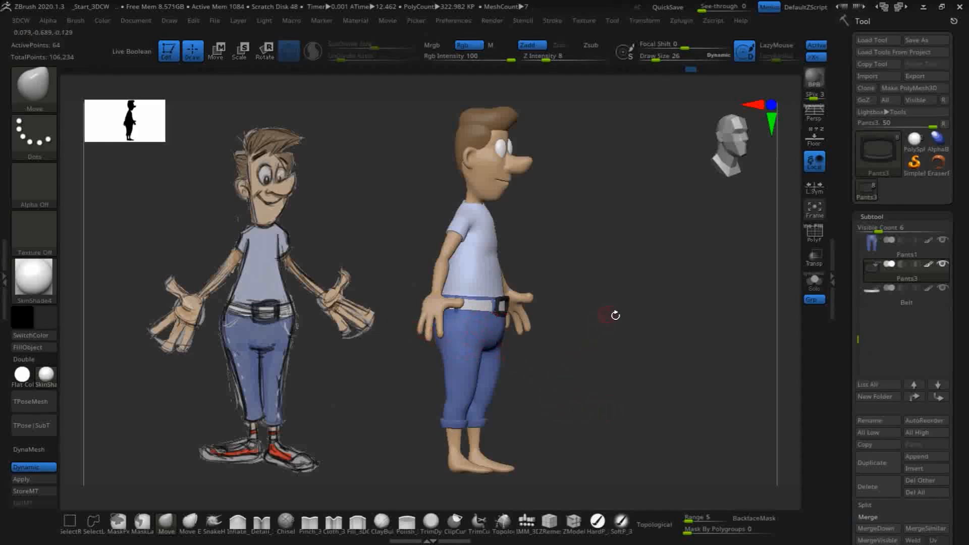
drag(637, 393, 645, 249)
mouse_move(637, 429)
mouse_down()
mouse_move(669, 392)
mouse_move(680, 427)
mouse_move(668, 380)
mouse_move(660, 376)
mouse_move(673, 484)
mouse_up()
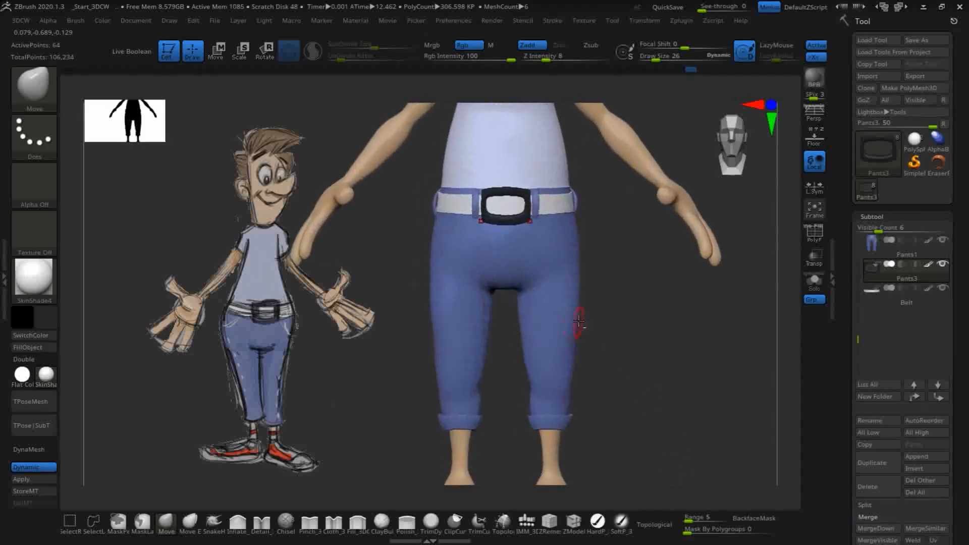
alt+click(555, 283)
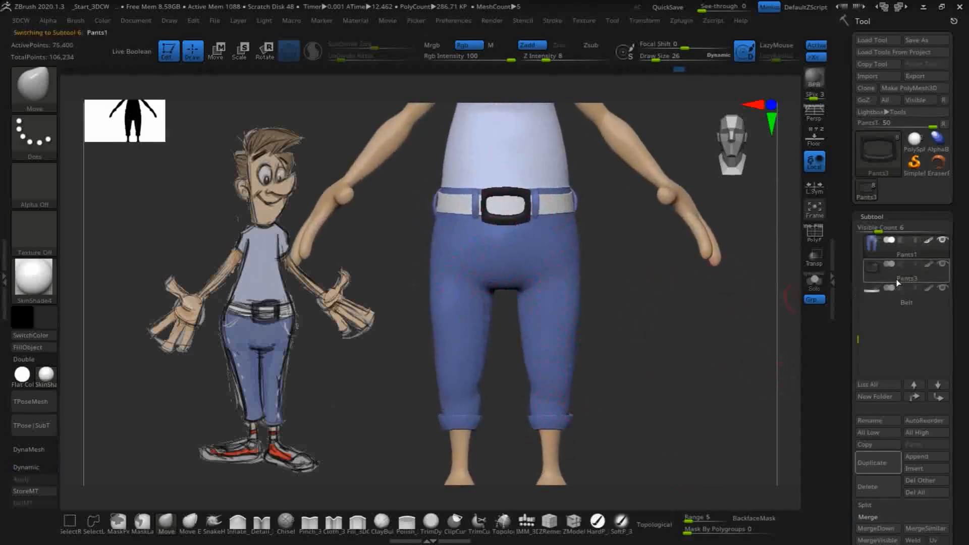
Sculpt crease lines around the front of the crotch on Pants1 with the Detail_3DCW brush at Z Intensity 6, smoothing the strokes
drag(857, 345, 855, 301)
alt+drag(683, 336, 672, 424)
alt+drag(707, 397, 699, 343)
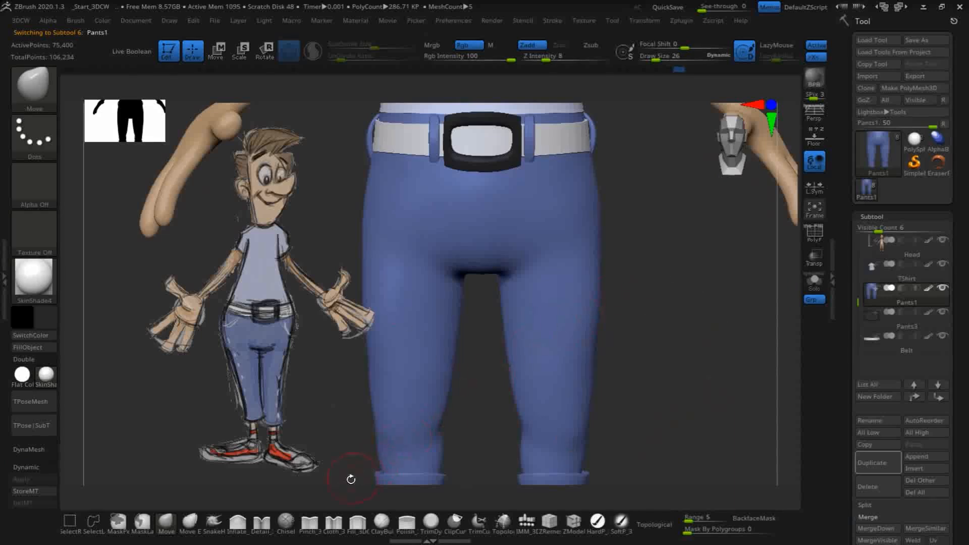
click(261, 524)
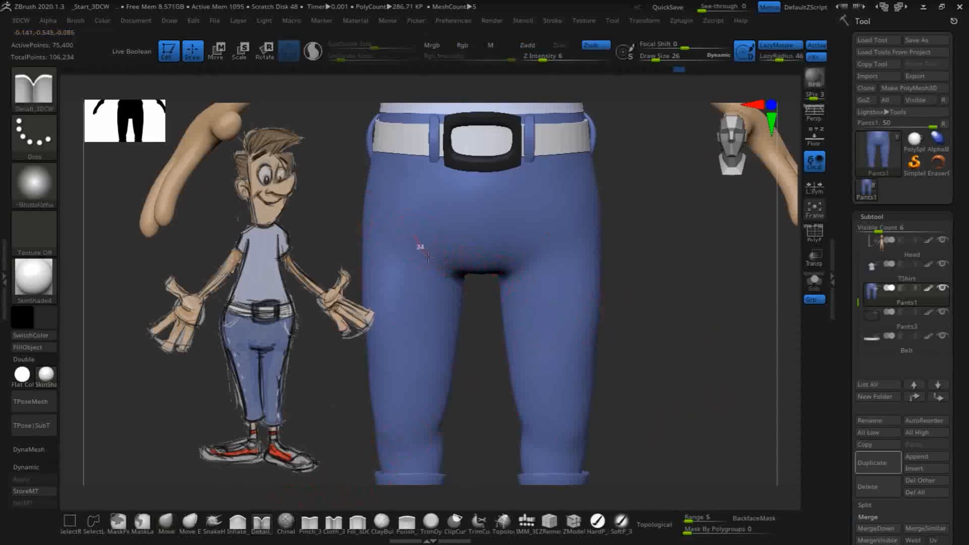
drag(473, 290, 476, 294)
drag(492, 368, 495, 337)
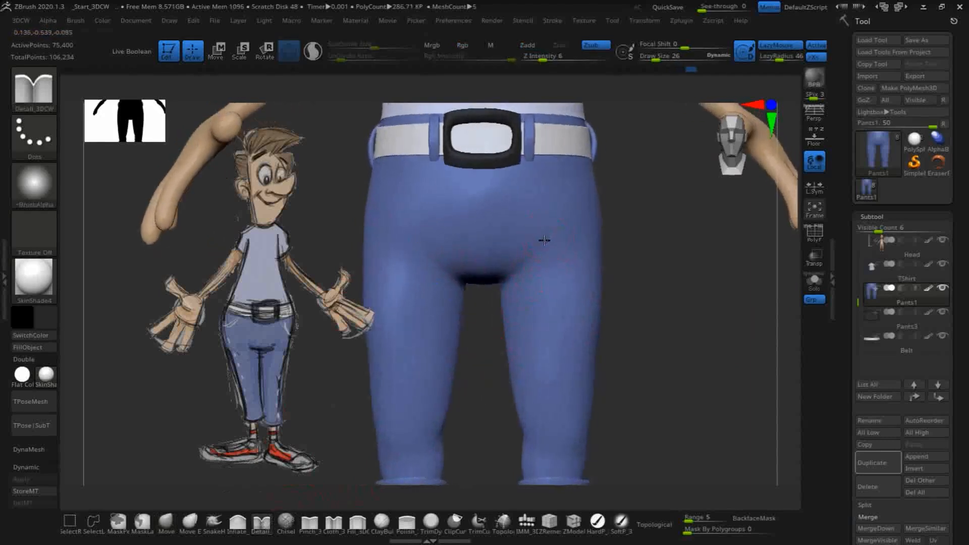
drag(485, 293, 482, 296)
mouse_move(681, 287)
mouse_down()
mouse_move(680, 335)
mouse_move(673, 295)
mouse_up()
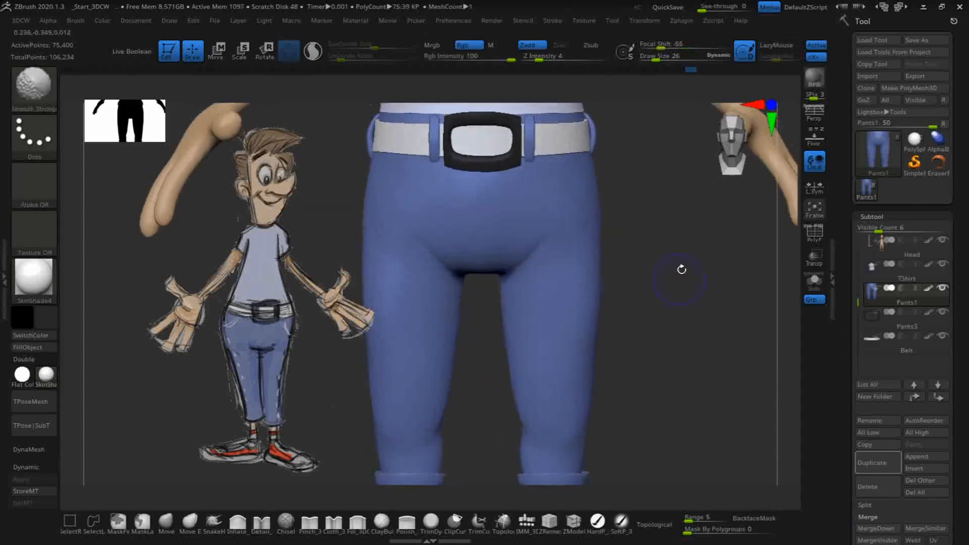
alt+drag(683, 346, 672, 247)
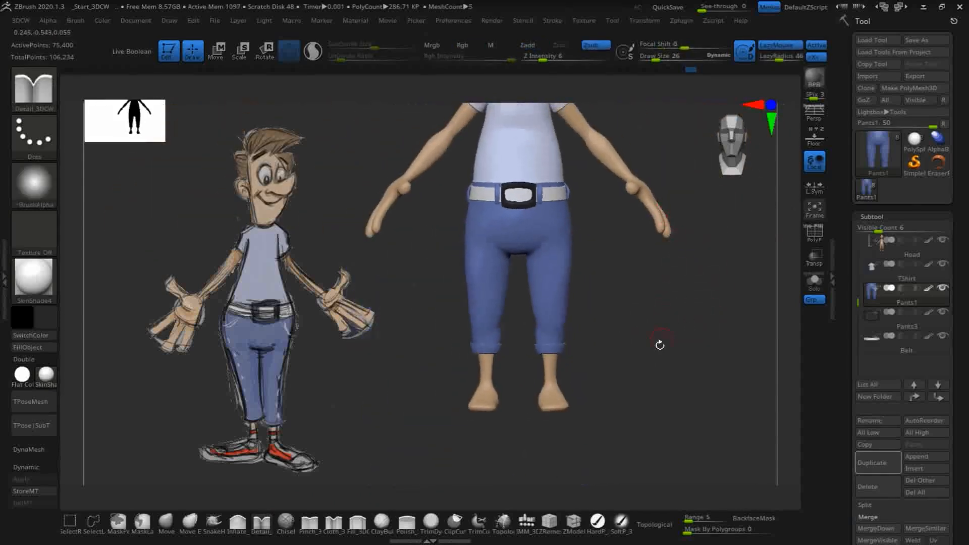
drag(644, 329, 660, 403)
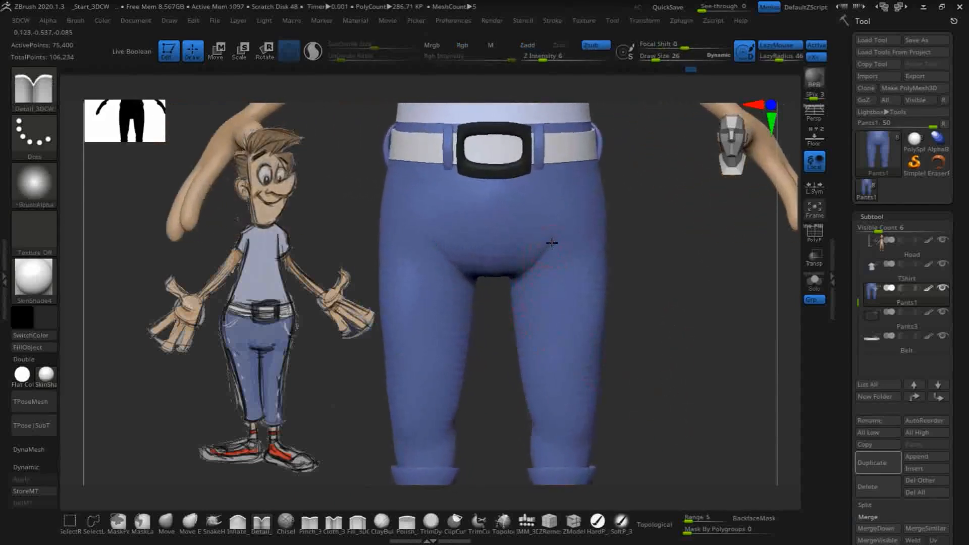
Carve the creases under the seat of the pants where the thighs meet the buttocks, using the Detail_3DCW brush
mouse_move(491, 340)
mouse_down()
mouse_move(673, 314)
mouse_move(568, 324)
mouse_move(564, 230)
mouse_up()
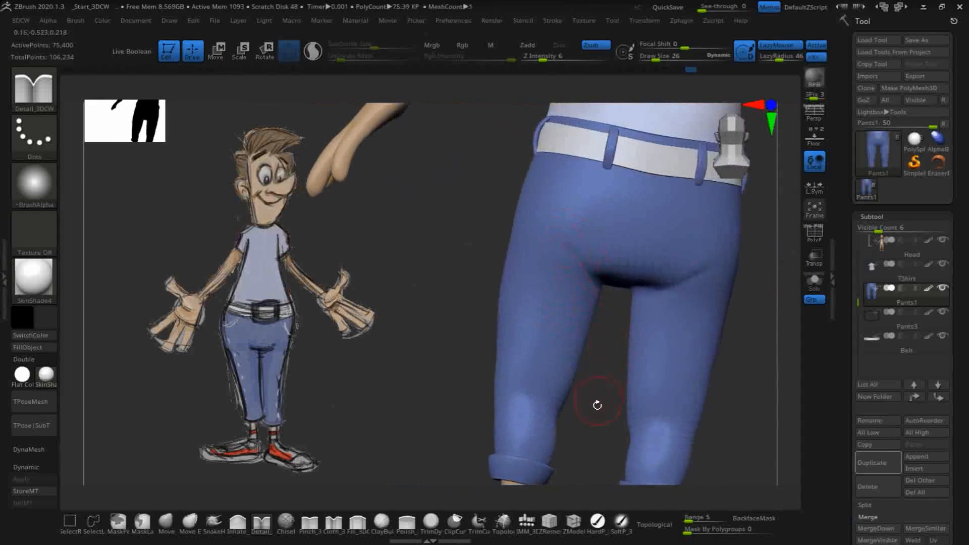
drag(602, 378, 588, 383)
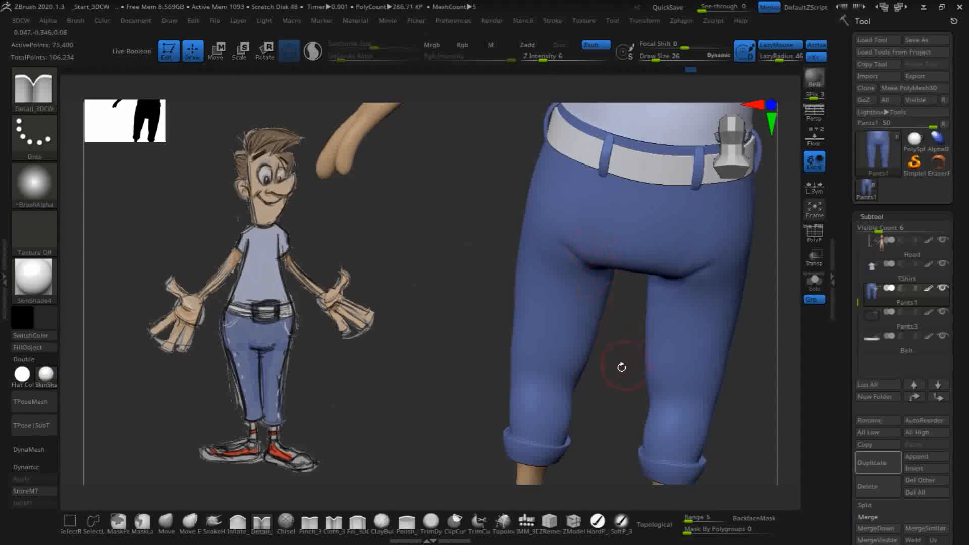
mouse_move(620, 347)
mouse_down()
mouse_move(590, 274)
mouse_move(605, 308)
mouse_up()
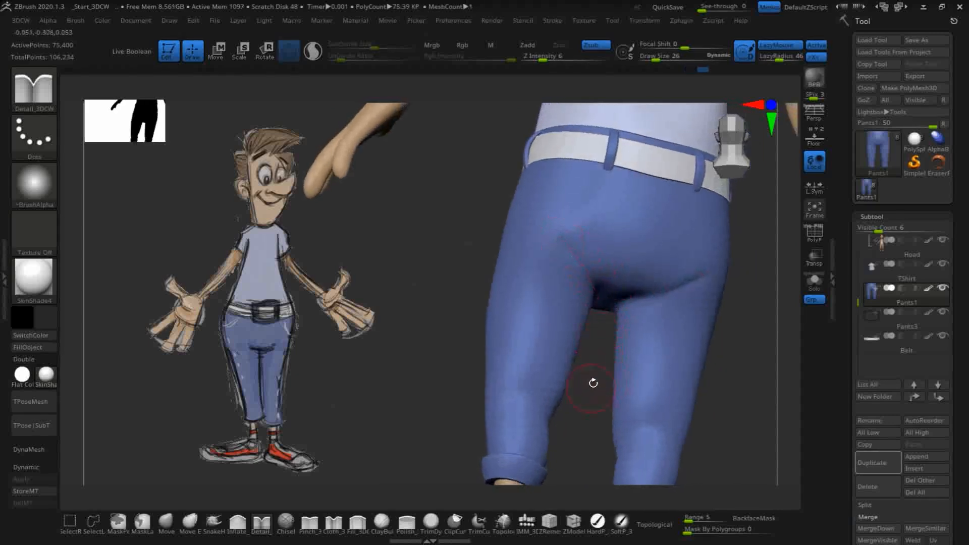
drag(591, 385, 586, 397)
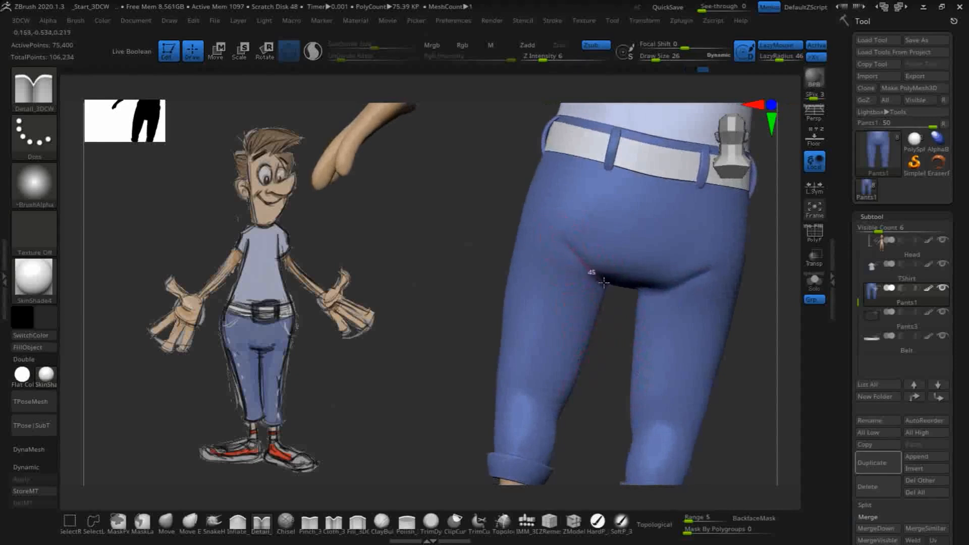
mouse_move(765, 378)
mouse_down()
mouse_move(757, 381)
mouse_move(768, 389)
mouse_up()
Sculpt fold creases across the backs of the knees on the pants with the Detail_3DCW brush
drag(425, 290, 426, 202)
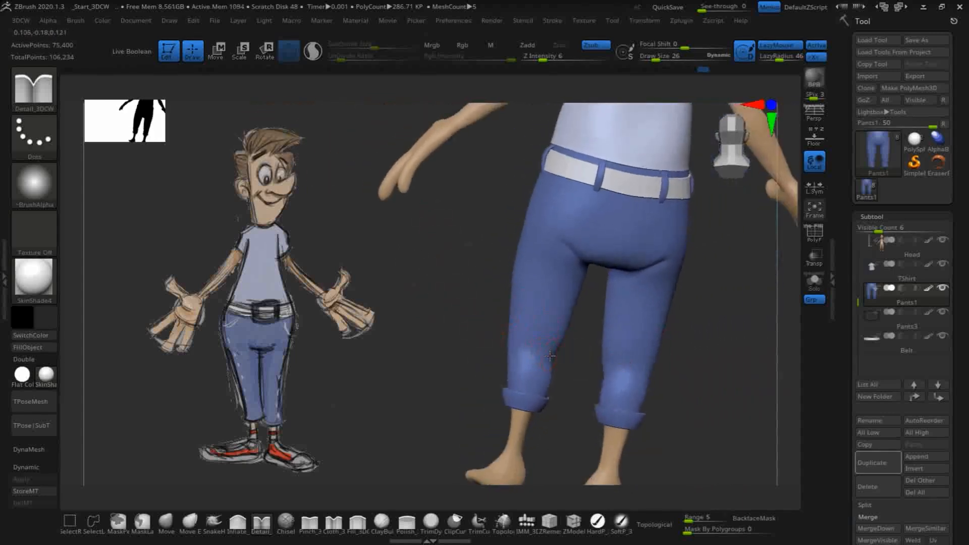
drag(565, 391, 549, 397)
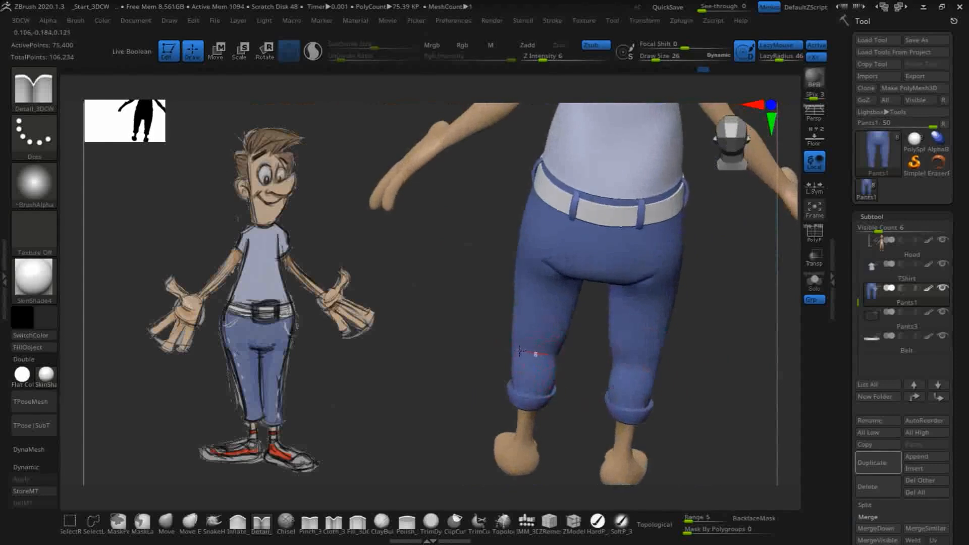
drag(714, 338, 722, 361)
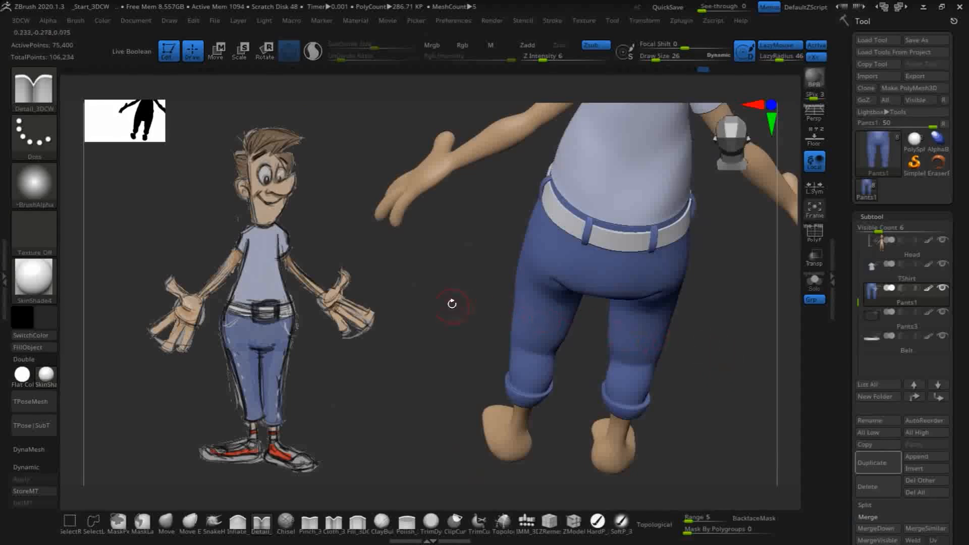
shift+drag(459, 305, 483, 326)
mouse_move(728, 342)
mouse_down()
mouse_move(751, 340)
mouse_move(742, 329)
mouse_up()
drag(683, 347, 720, 364)
drag(700, 275, 677, 331)
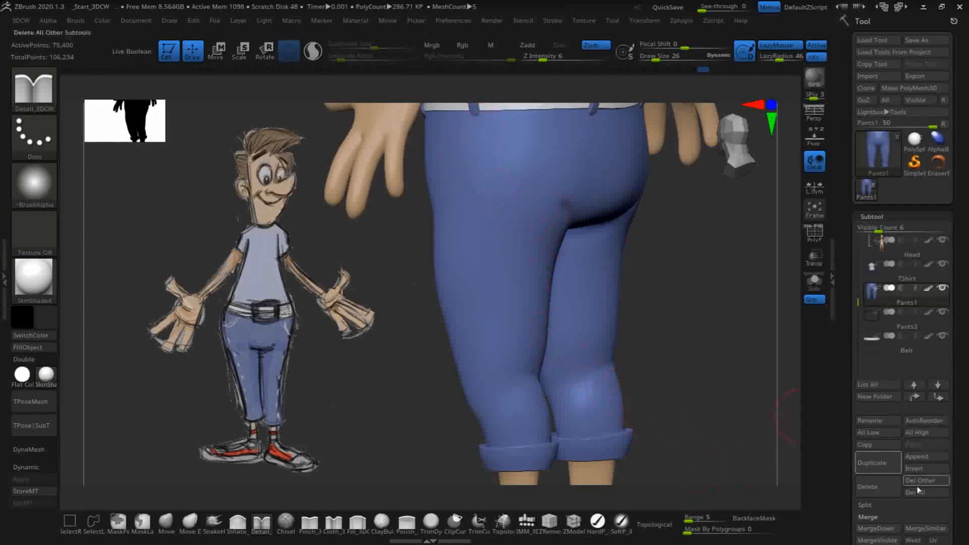
Duplicate the Pants1 subtool and isolate the Pants2 copy in Solo mode
click(874, 472)
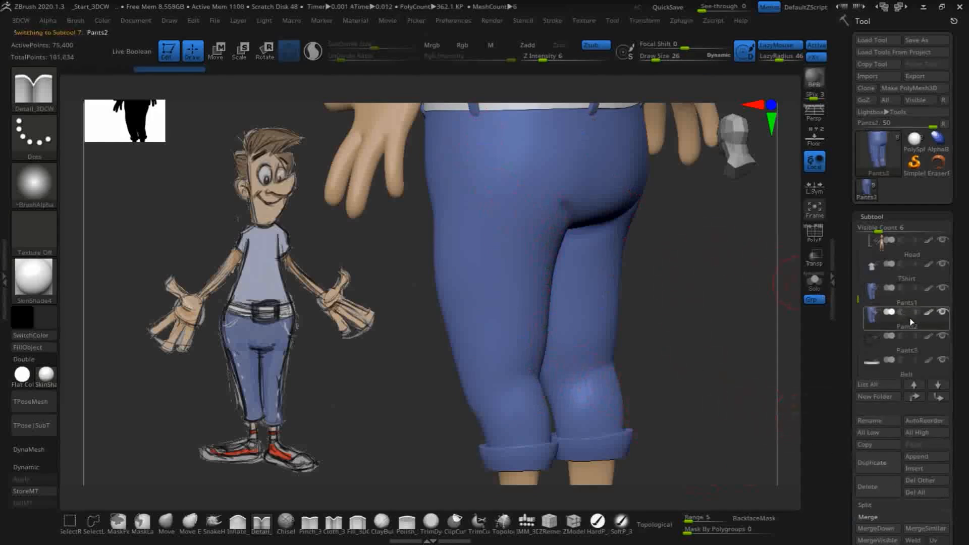
mouse_move(901, 325)
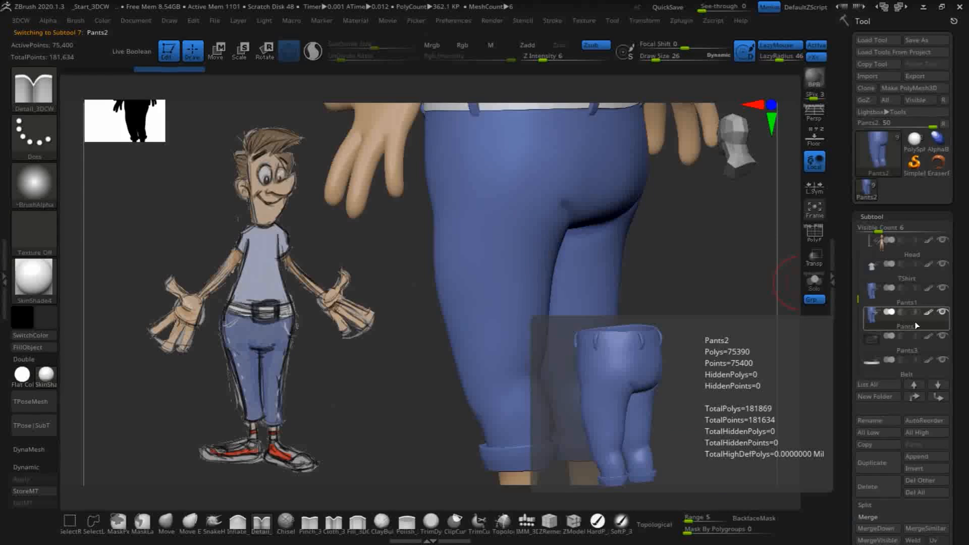
drag(694, 329, 714, 350)
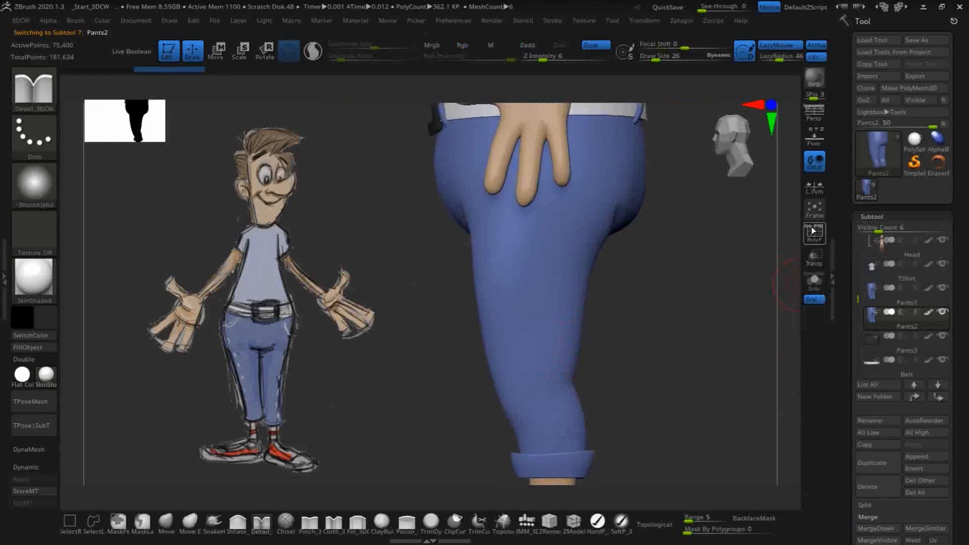
click(815, 280)
mouse_move(867, 323)
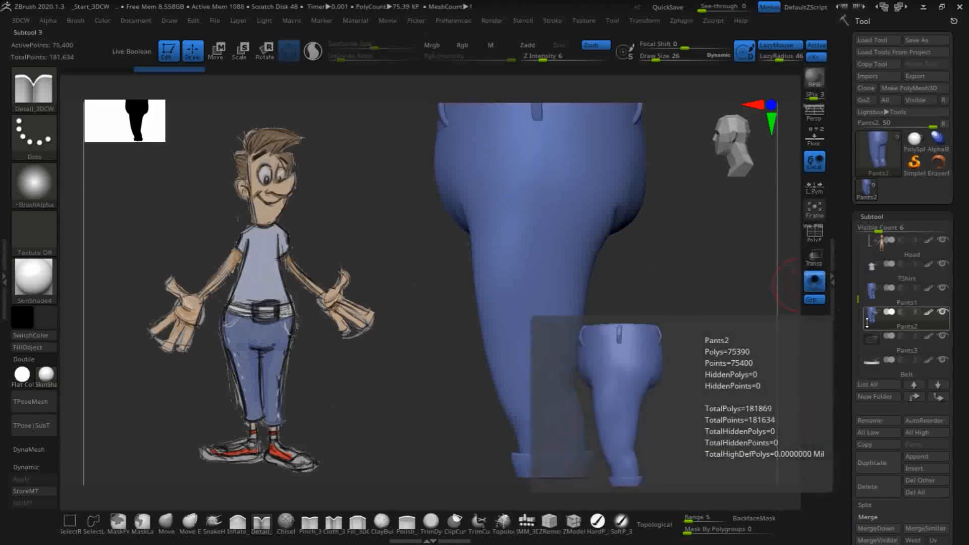
Draw a line of stitches down the outer side of the Pants2 leg, from belt loop to cuff, with the single-stitch sewing brush
mouse_move(648, 299)
mouse_down()
mouse_move(662, 372)
mouse_move(659, 360)
mouse_up()
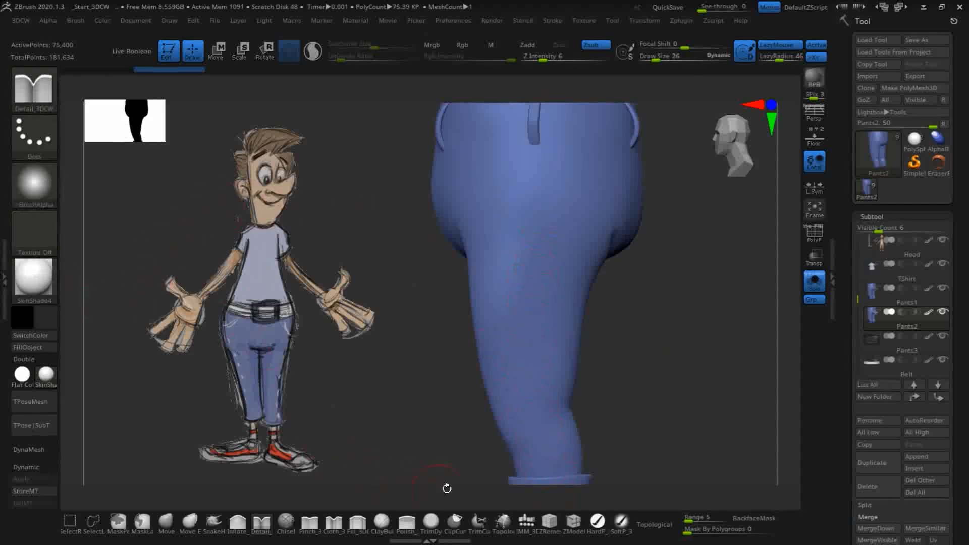
key(b)
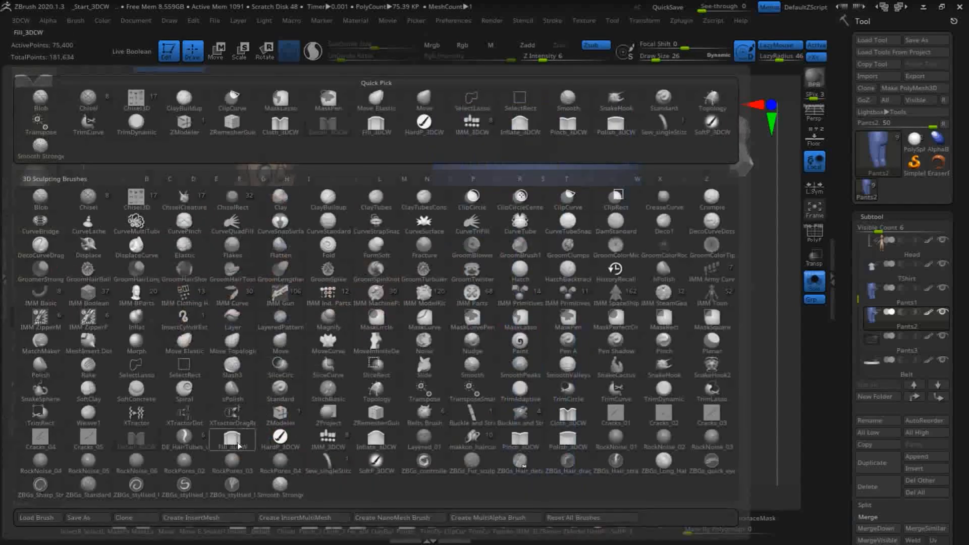
click(324, 462)
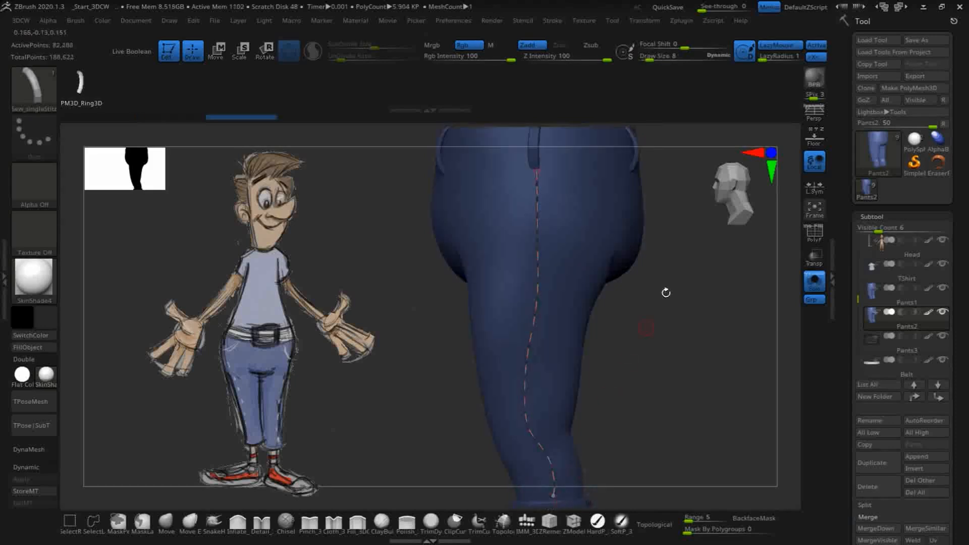
Adjust the stitch curve along the upper thigh so it follows the side seam more evenly
drag(692, 416, 717, 421)
alt+drag(705, 388, 721, 497)
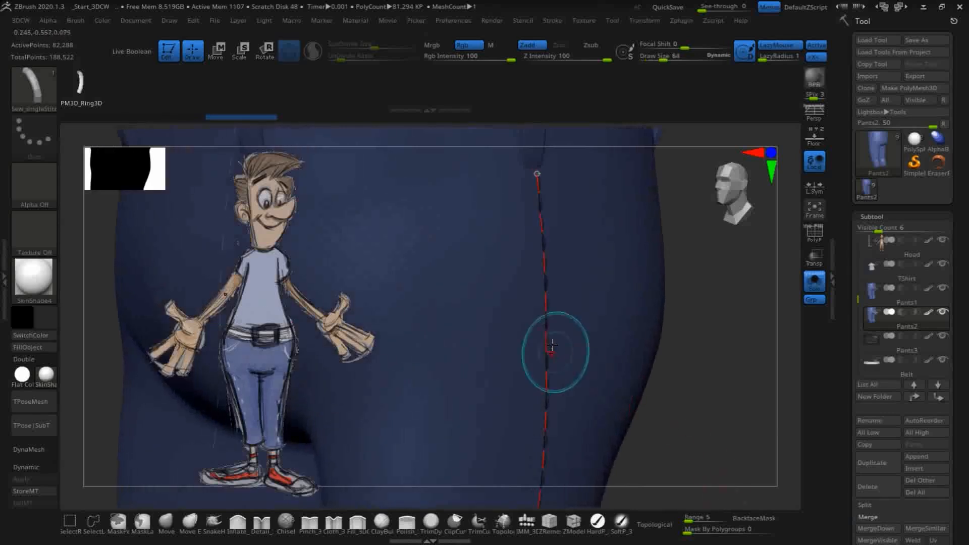
click(546, 298)
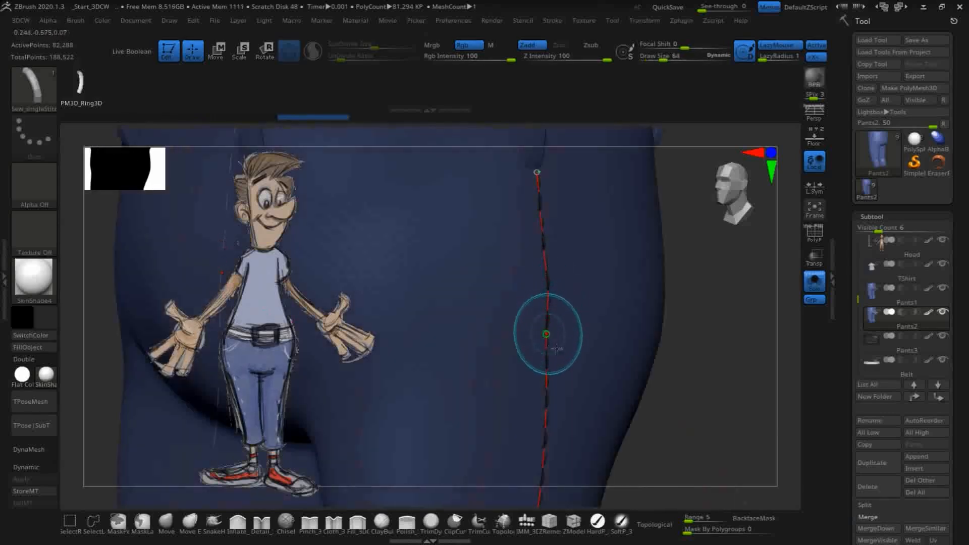
drag(698, 412, 696, 381)
drag(531, 259, 535, 263)
drag(533, 304, 537, 296)
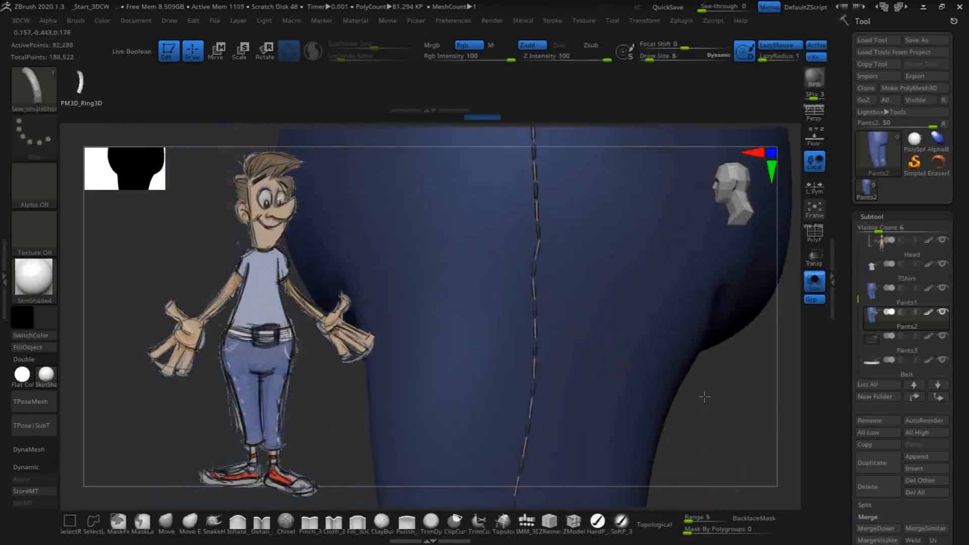
Extend the stitch curve up to the belt loop and even out its hip and thigh section with Draw Size 64
drag(709, 409, 703, 378)
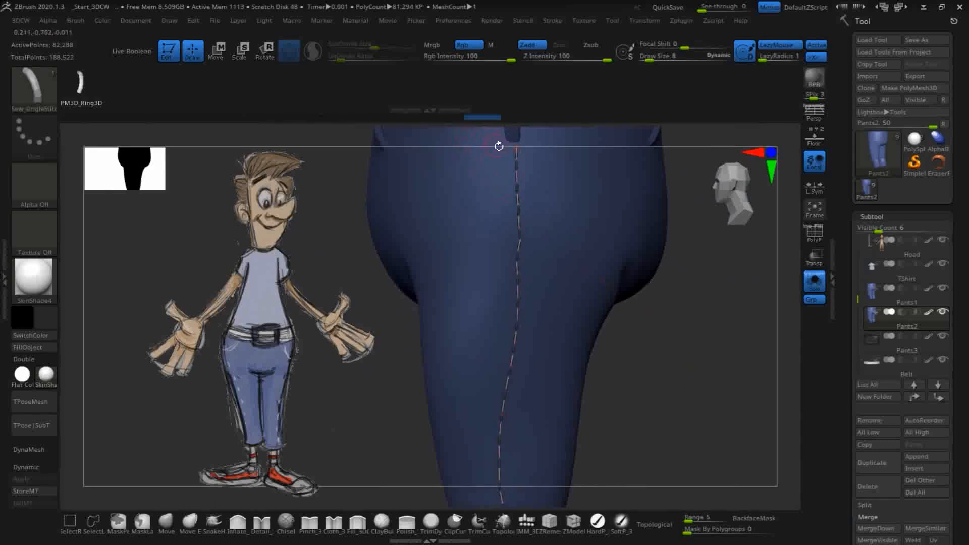
drag(516, 148, 515, 142)
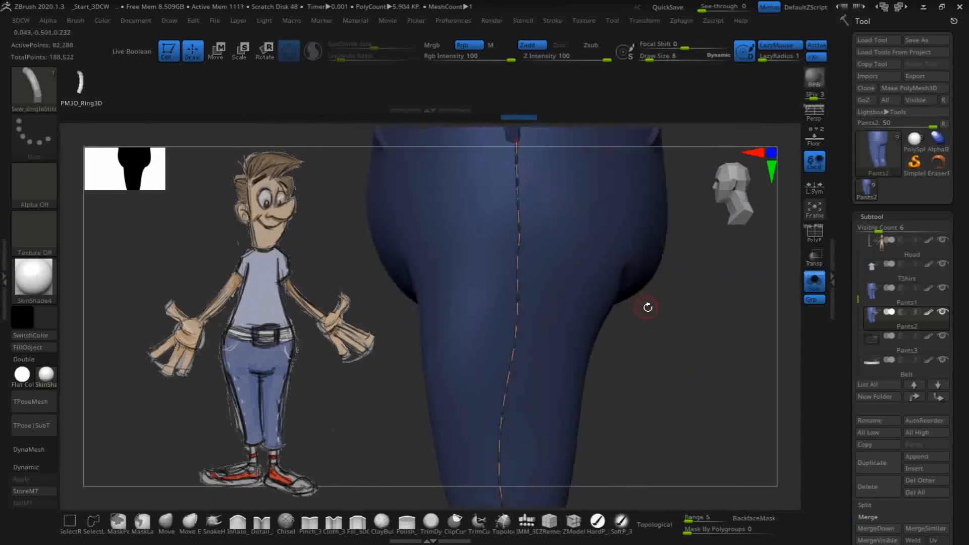
alt+drag(656, 309, 660, 357)
key(])
key(])
key(])
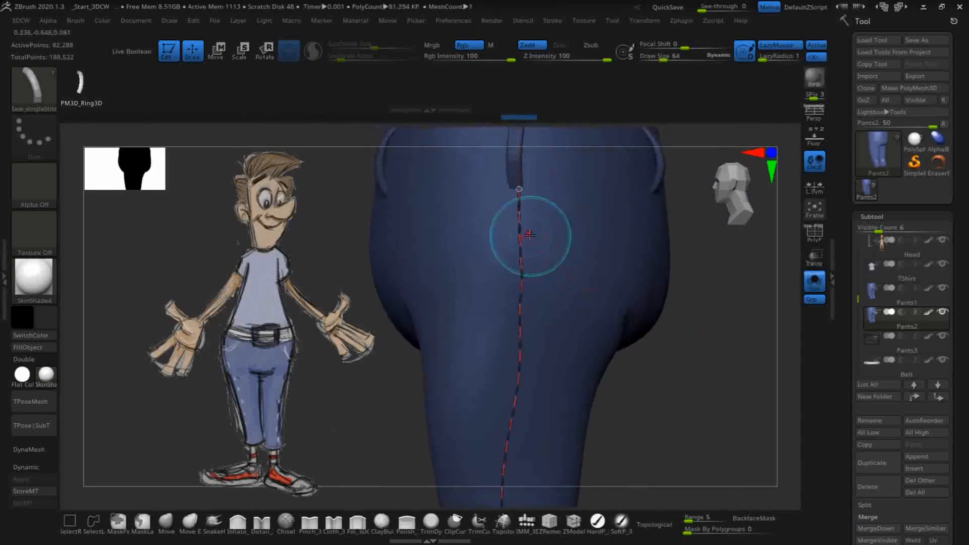
click(522, 276)
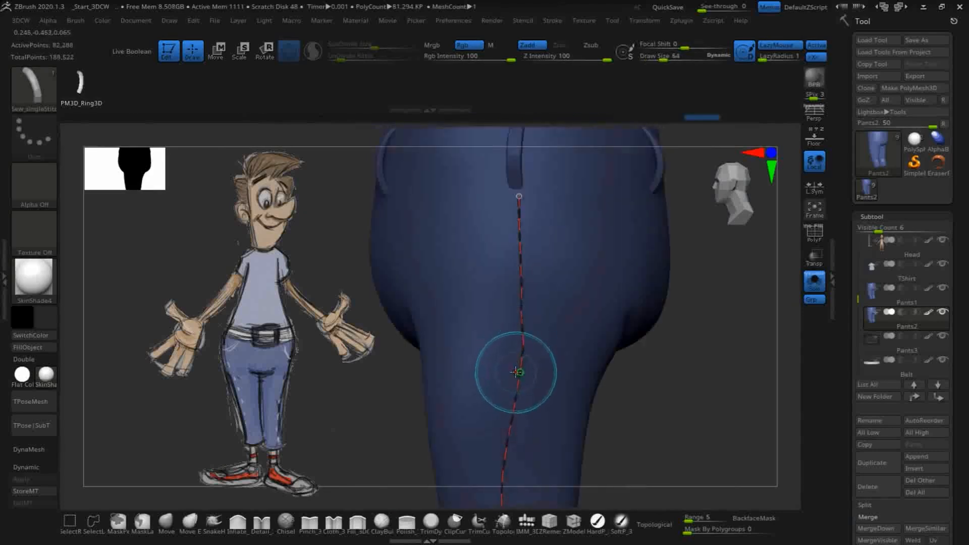
click(520, 338)
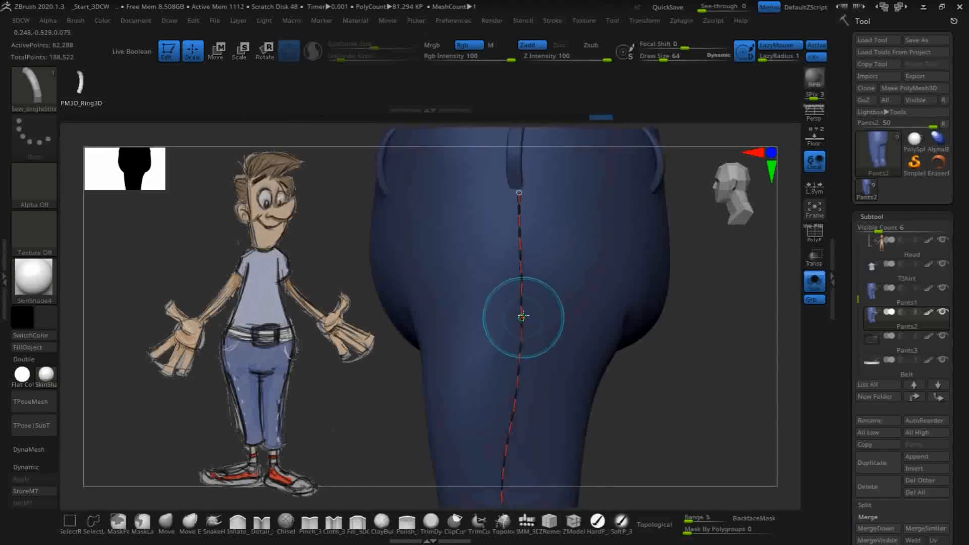
Reshape the lower part of the stitch curve around the knee and calf so it runs smoothly to the cuff
mouse_move(680, 410)
mouse_down()
mouse_move(660, 324)
mouse_move(668, 325)
mouse_up()
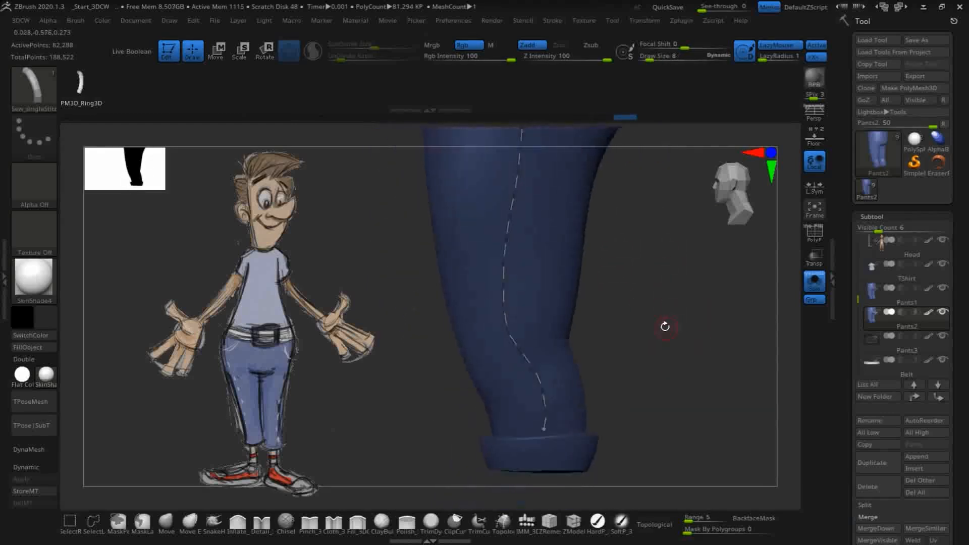
click(517, 316)
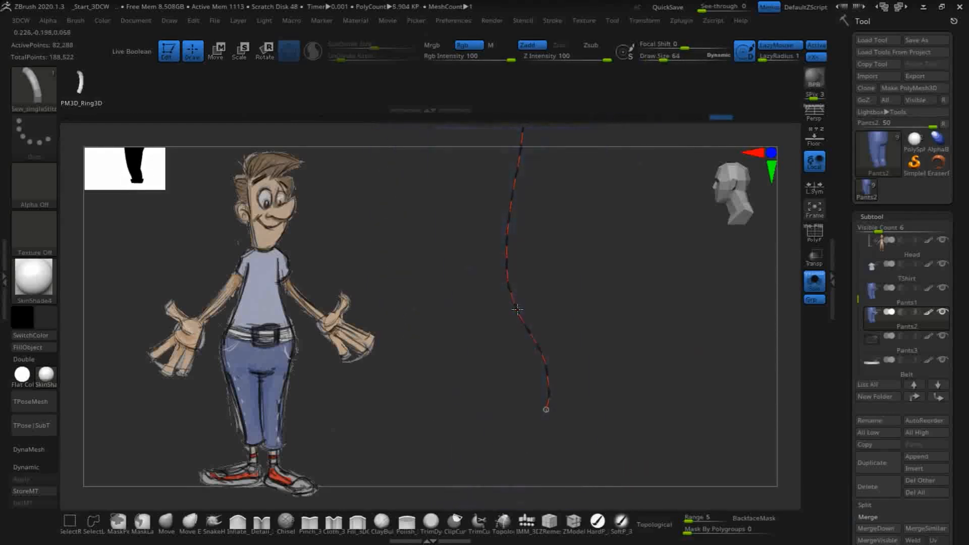
drag(551, 382, 549, 392)
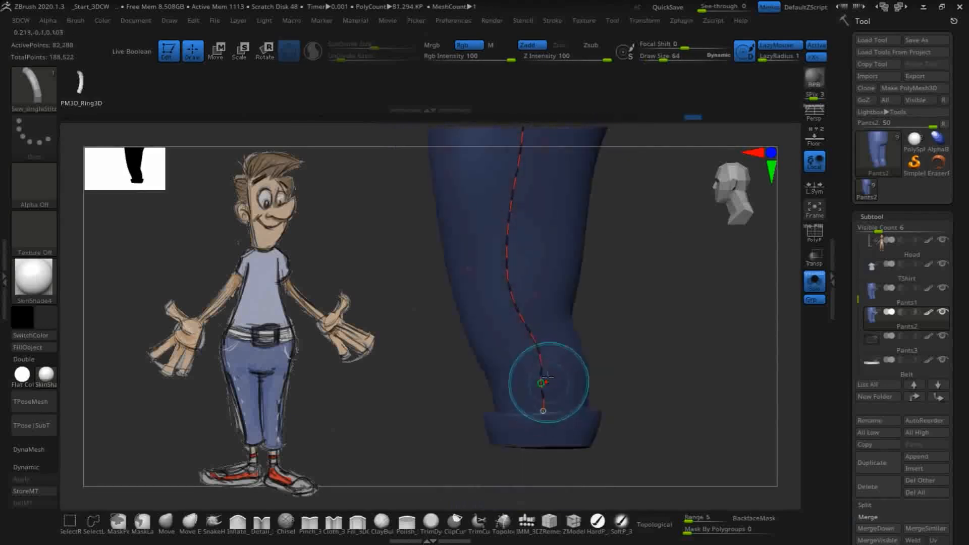
drag(540, 343, 543, 378)
mouse_move(506, 268)
mouse_down()
mouse_move(515, 302)
mouse_move(509, 275)
mouse_up()
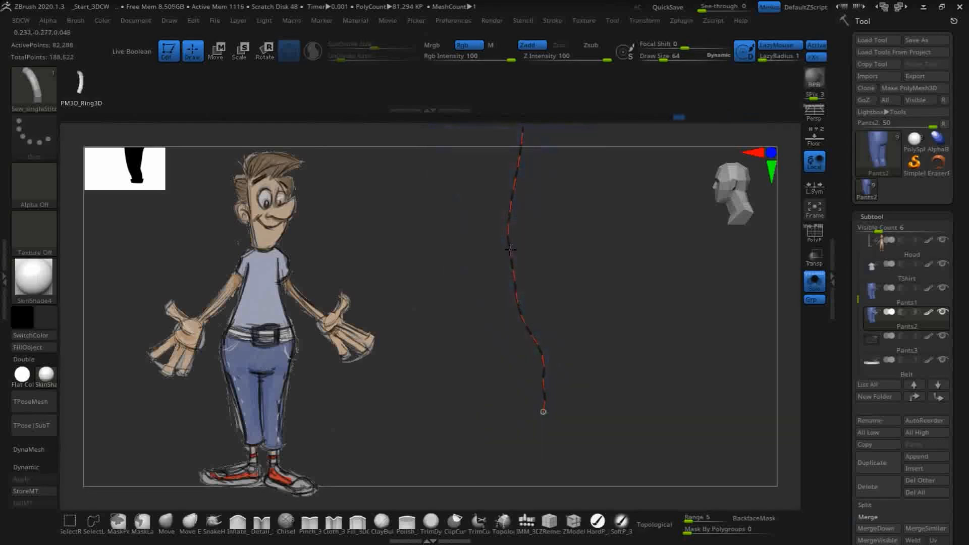
drag(511, 226, 513, 210)
click(514, 213)
drag(682, 218, 685, 356)
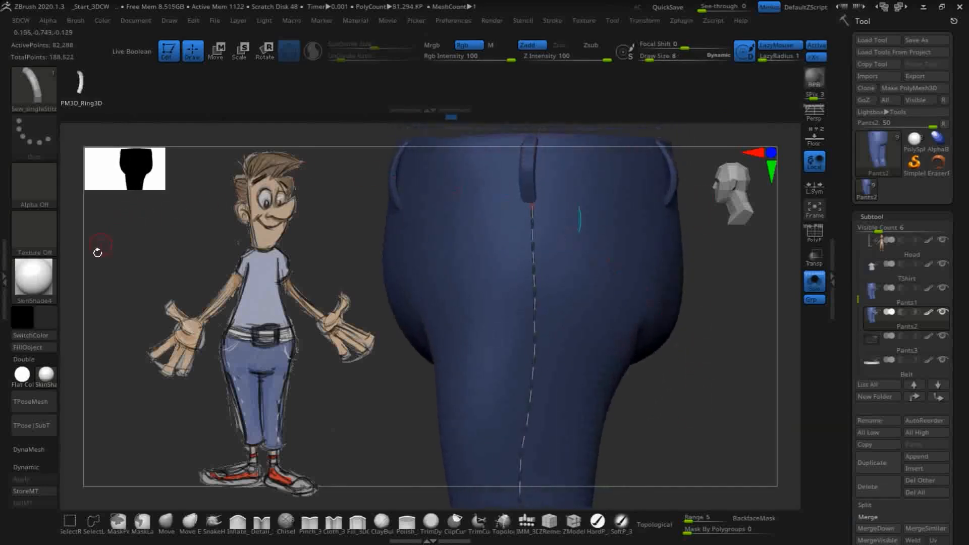
Choose a light blue color and fill the side-seam stitches with it
click(40, 317)
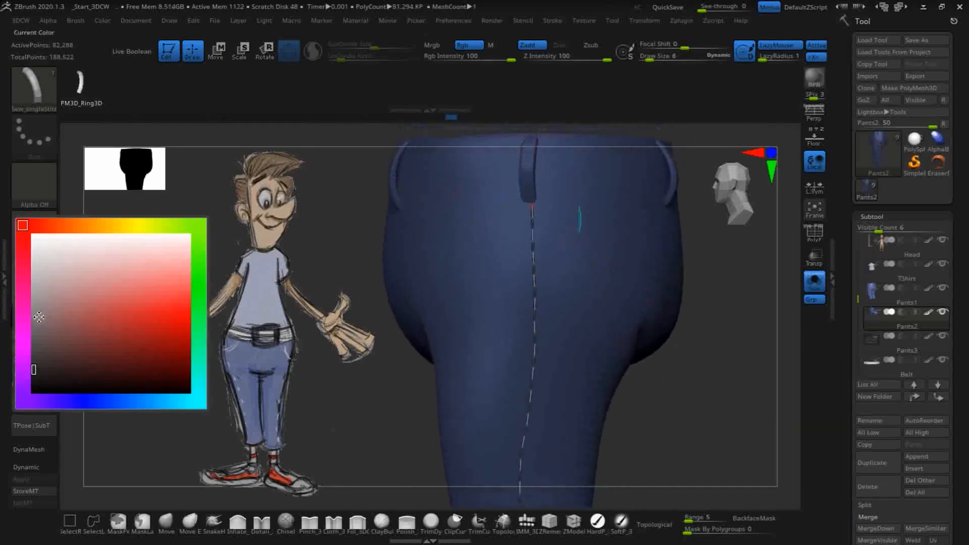
click(41, 247)
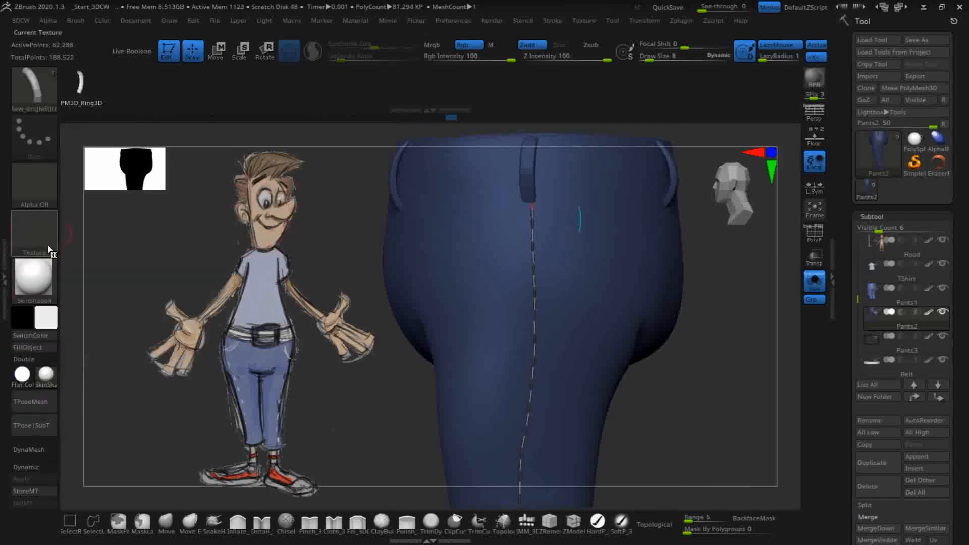
click(42, 312)
drag(58, 397, 143, 397)
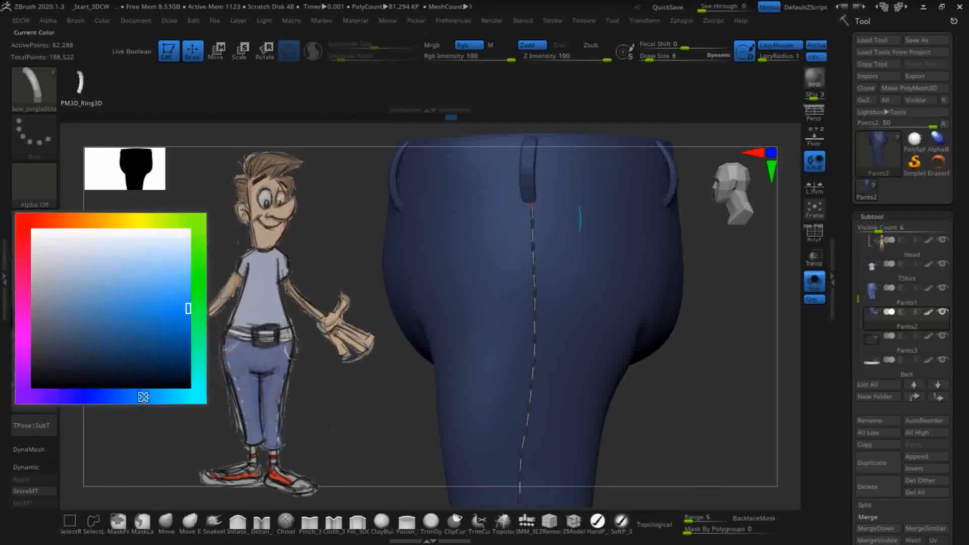
drag(63, 256, 107, 279)
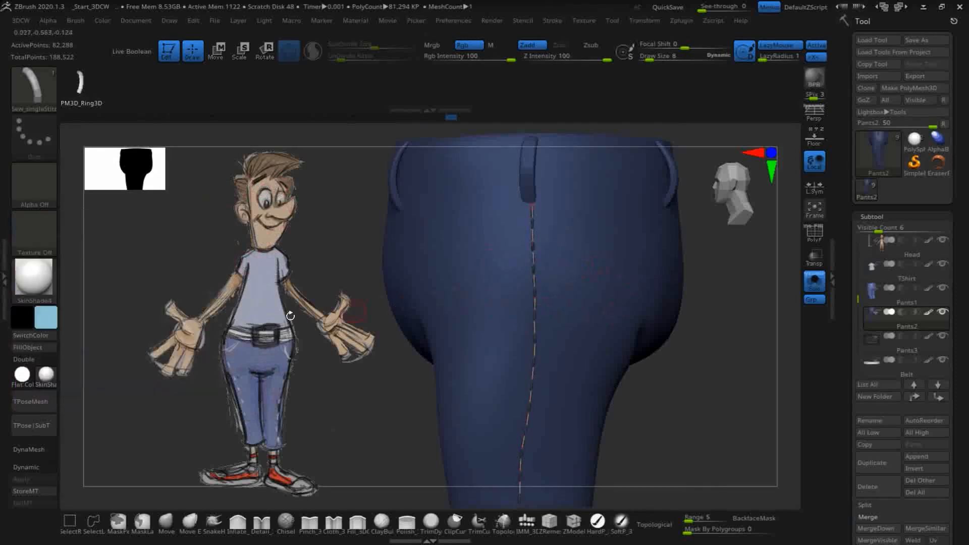
click(31, 347)
drag(687, 417, 660, 321)
mouse_move(645, 379)
mouse_down()
mouse_move(646, 356)
mouse_move(684, 361)
mouse_move(658, 353)
mouse_move(661, 323)
mouse_move(651, 320)
mouse_move(651, 378)
mouse_move(715, 366)
mouse_move(703, 380)
mouse_move(682, 378)
mouse_move(686, 336)
mouse_up()
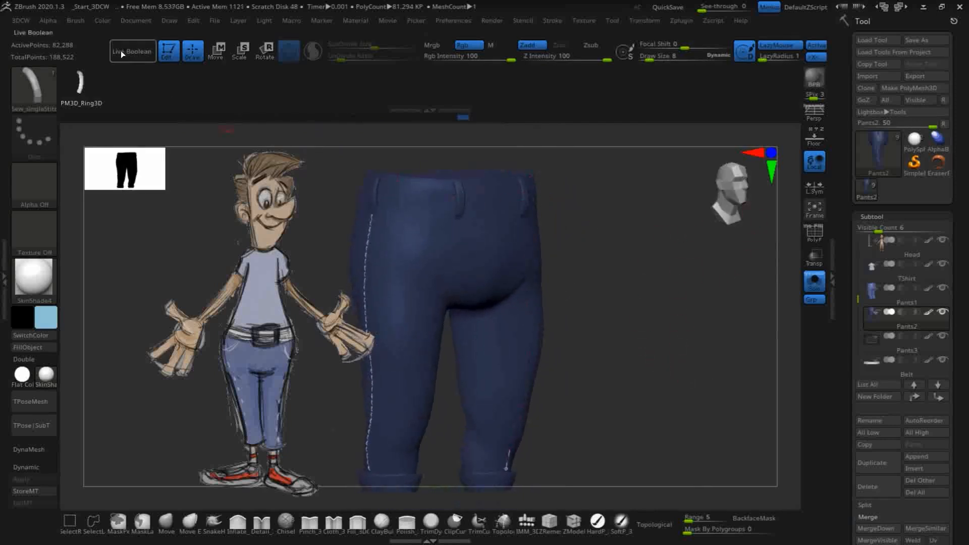
Split the unmasked stitches off Pants2 into a subtool of their own
click(21, 21)
click(16, 20)
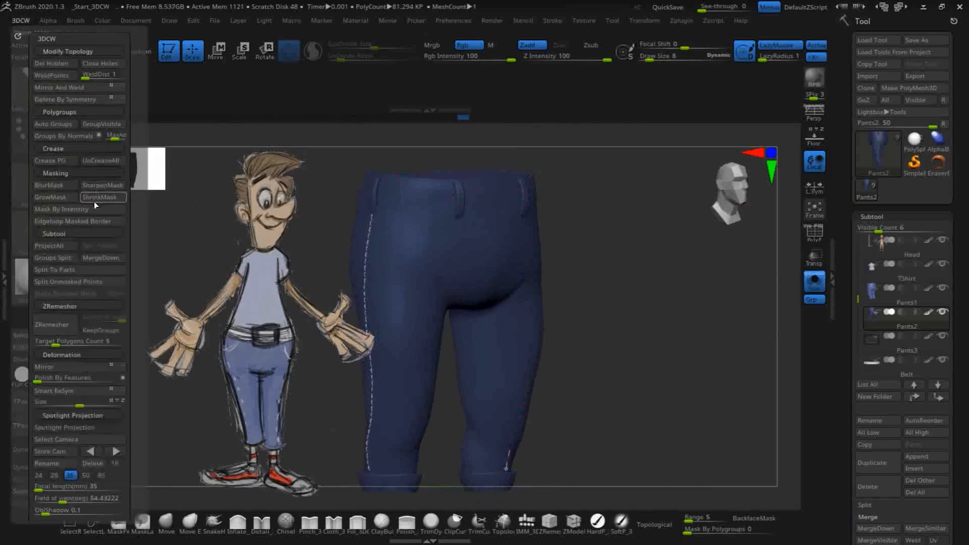
click(58, 282)
drag(620, 381, 729, 322)
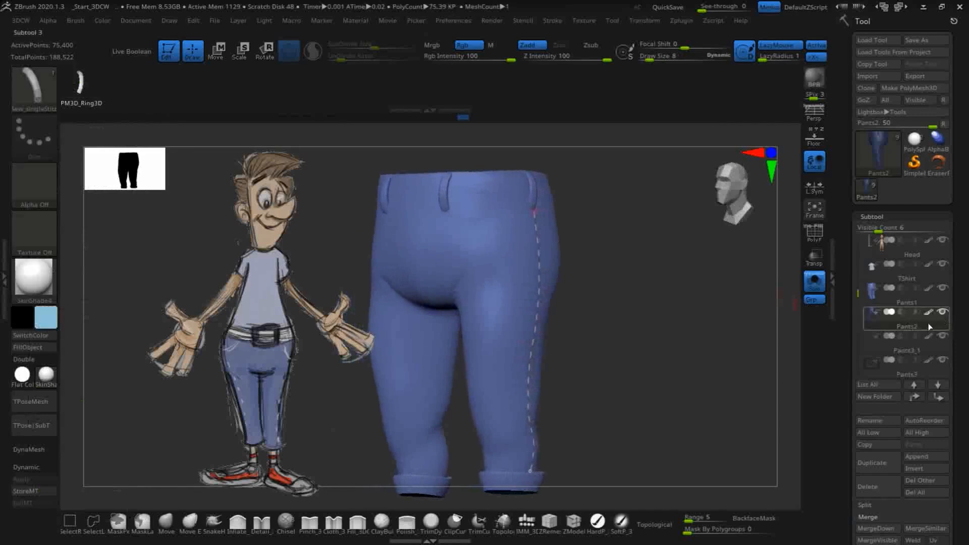
Delete the Pants2 copy, select Pants1 and turn off Solo mode to bring back the whole character
mouse_move(858, 302)
mouse_down()
mouse_move(854, 331)
mouse_move(862, 312)
mouse_up()
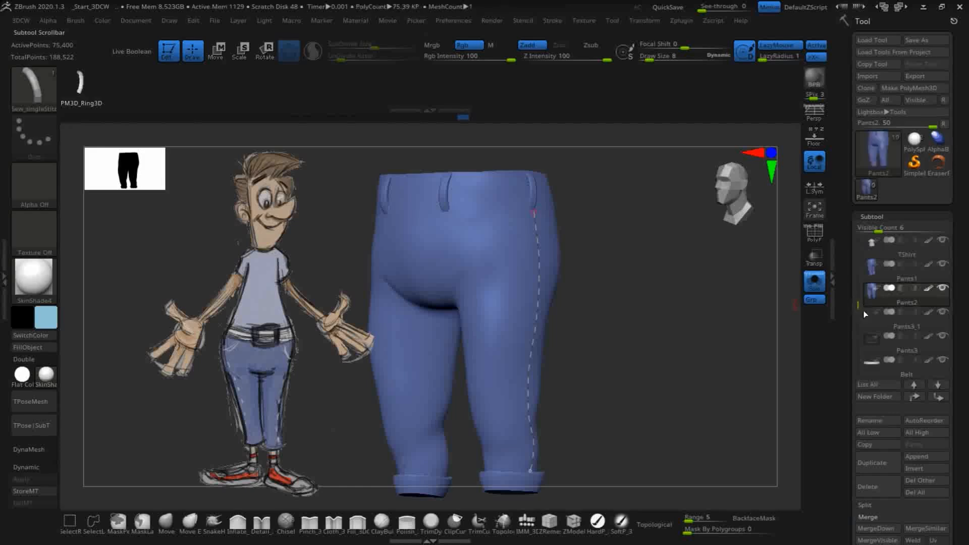
click(867, 486)
click(759, 513)
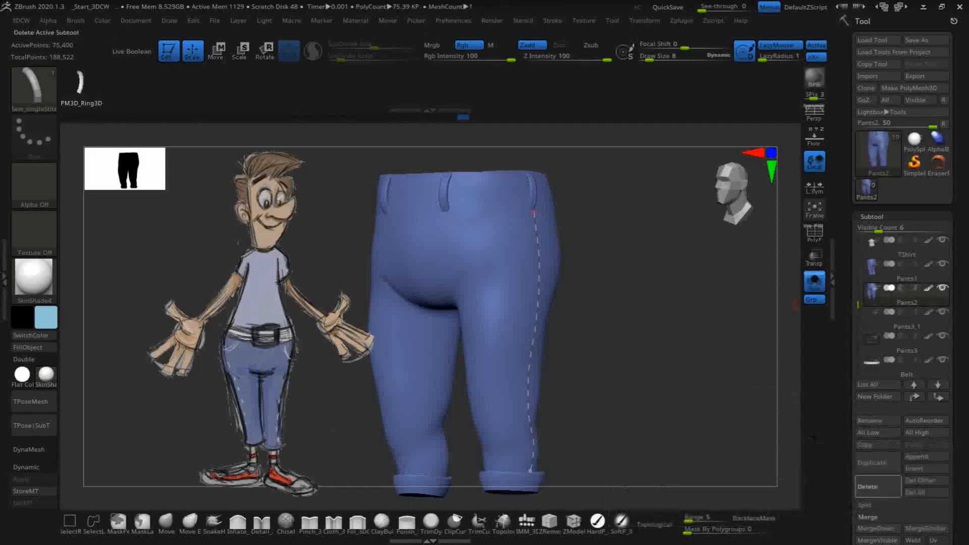
click(940, 273)
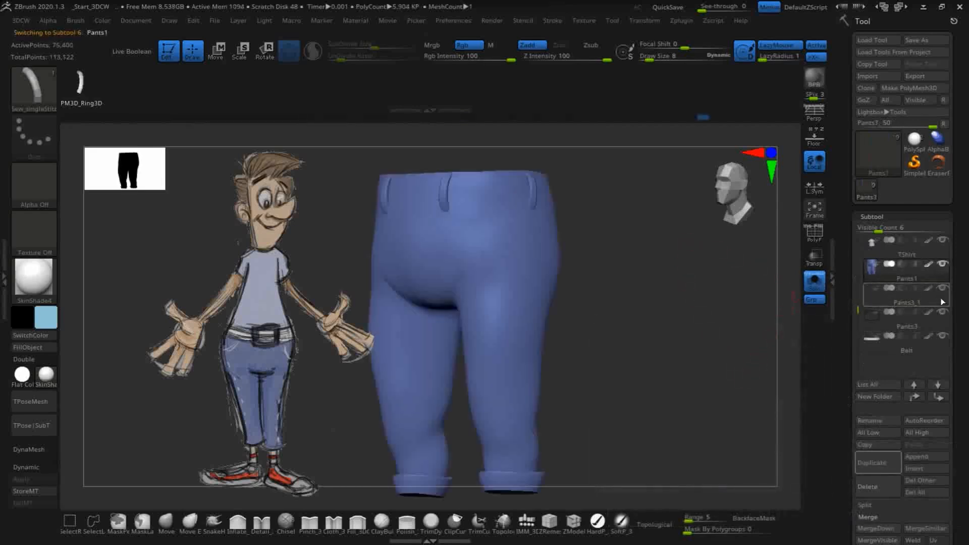
click(817, 287)
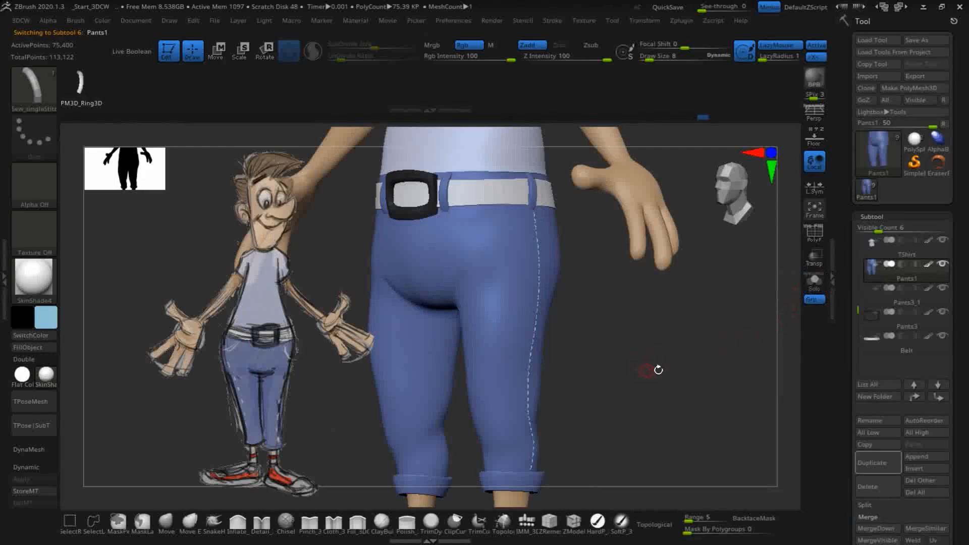
drag(678, 367, 723, 403)
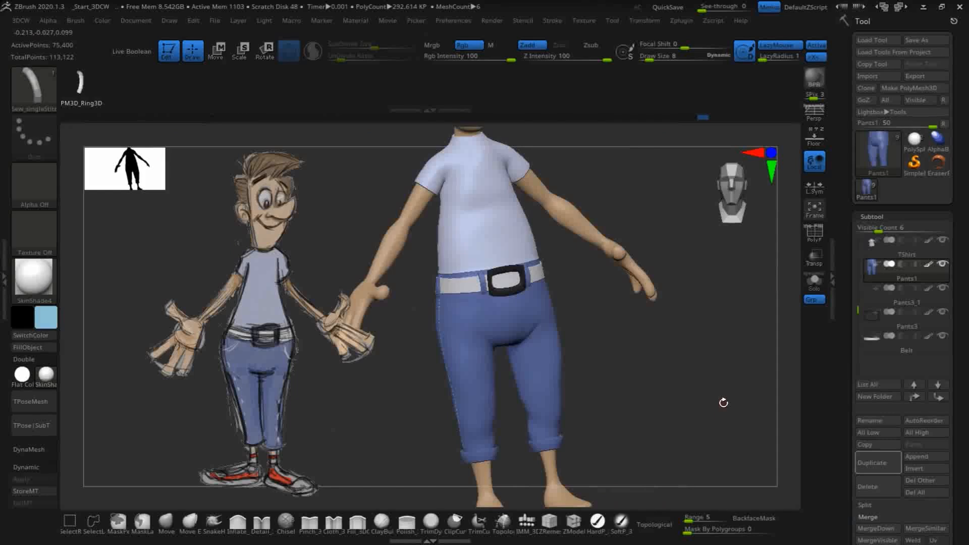
Duplicate Pants1 and try adding U-shaped back-pocket stitching to the Pants2 copy with the single-stitch sewing brush
drag(631, 365, 588, 331)
mouse_move(683, 377)
alt+mouse_down()
mouse_move(680, 351)
mouse_move(697, 386)
mouse_move(640, 398)
mouse_move(651, 385)
alt+mouse_up()
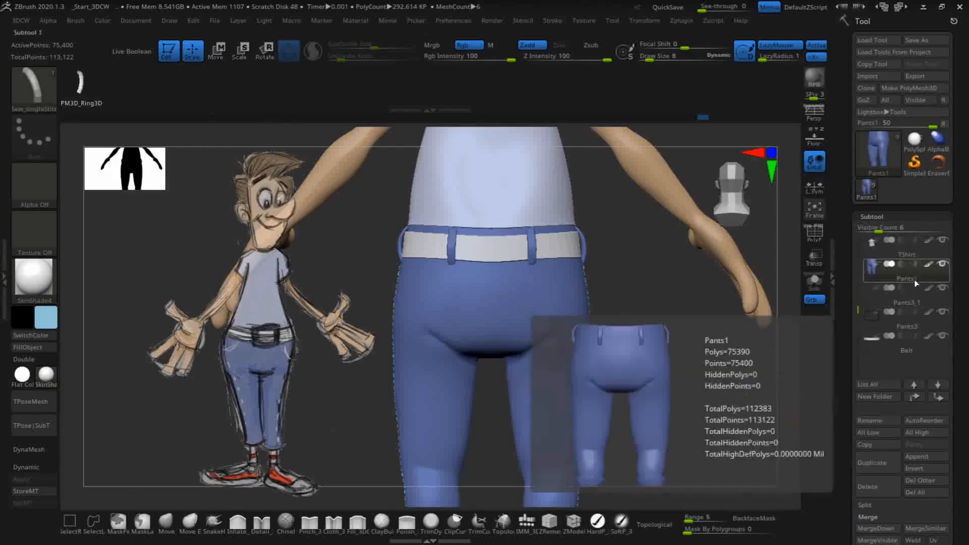
click(876, 461)
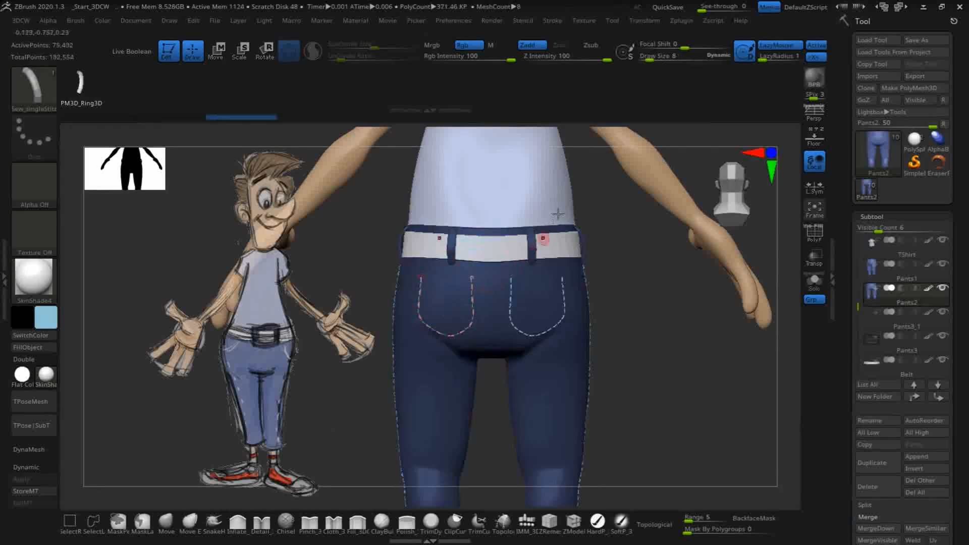
mouse_move(681, 351)
mouse_down()
mouse_move(676, 392)
mouse_move(709, 400)
mouse_move(649, 373)
mouse_move(676, 374)
mouse_move(683, 363)
mouse_move(652, 377)
mouse_move(636, 368)
mouse_move(676, 357)
mouse_up()
alt+drag(717, 393, 723, 436)
mouse_move(753, 334)
mouse_down()
mouse_move(731, 322)
mouse_move(715, 333)
mouse_move(768, 326)
mouse_up()
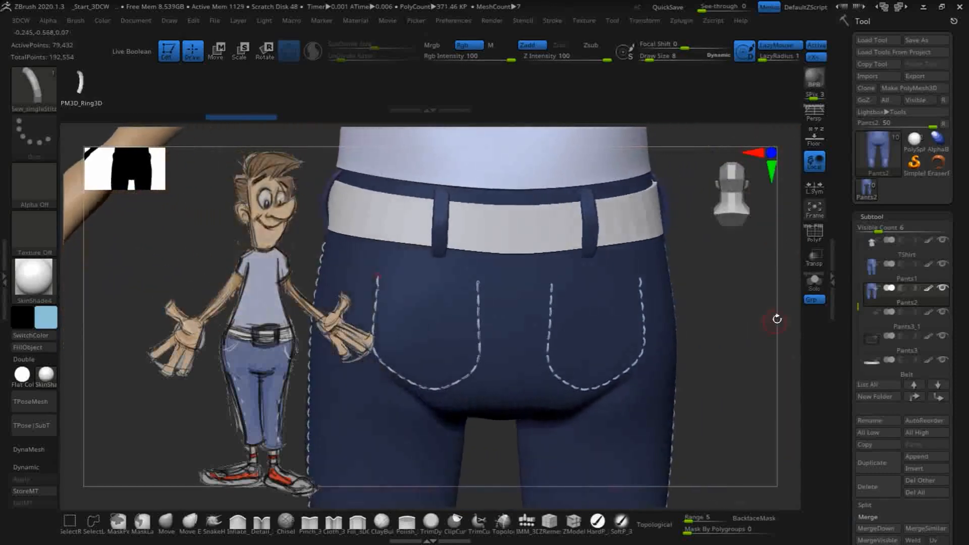
key(ctrl)
ctrl+click(797, 314)
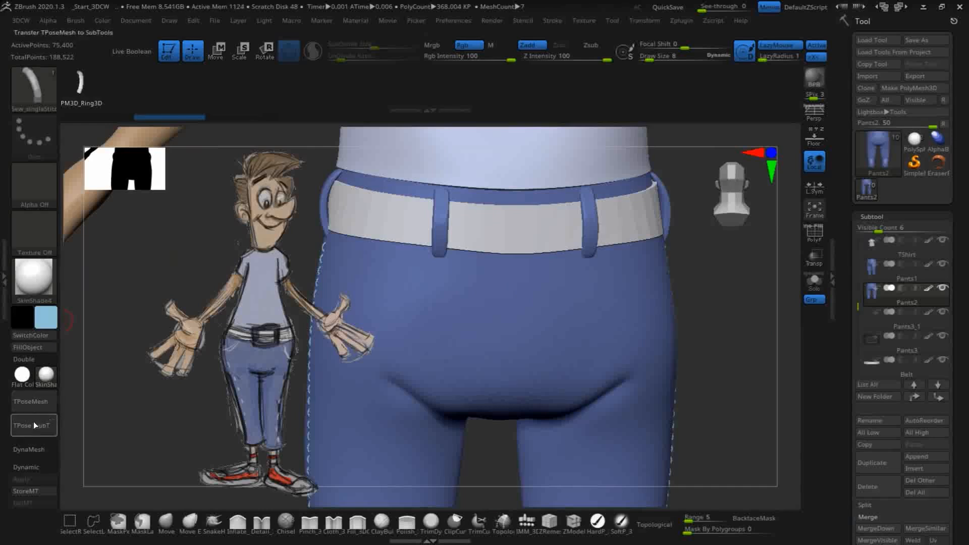
Try sculpting back-pocket detail on the seat of Pants2 with the Detail_3DCW brush at Z Intensity 17
click(261, 521)
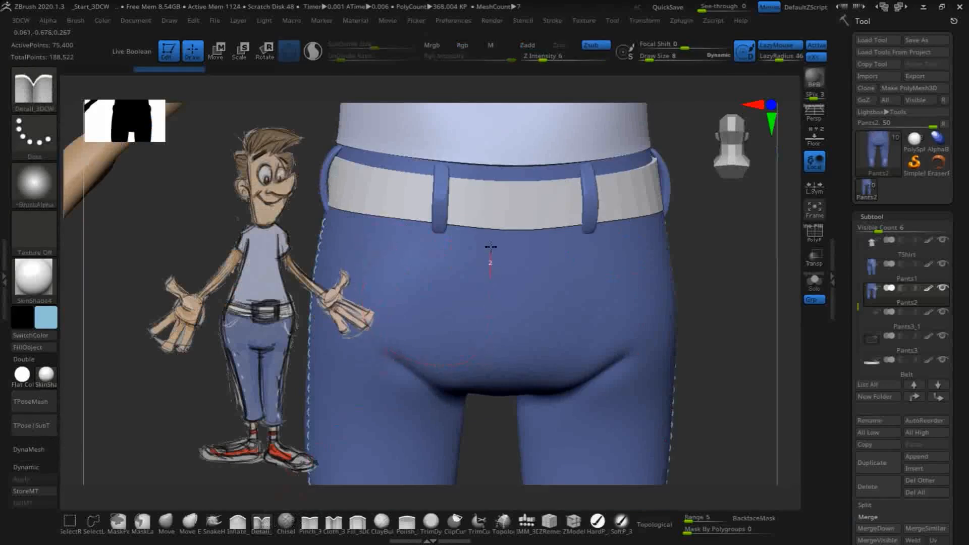
key(ctrl)
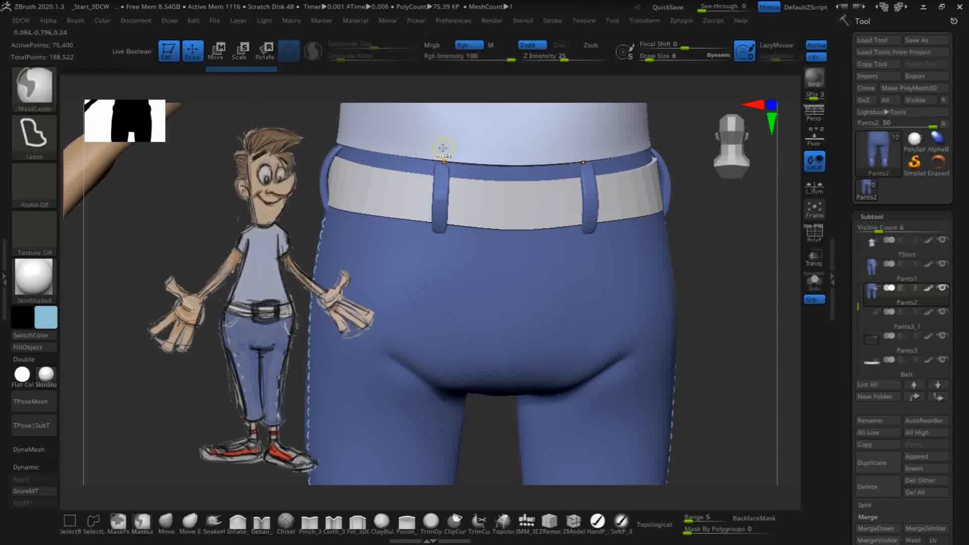
click(22, 20)
click(19, 21)
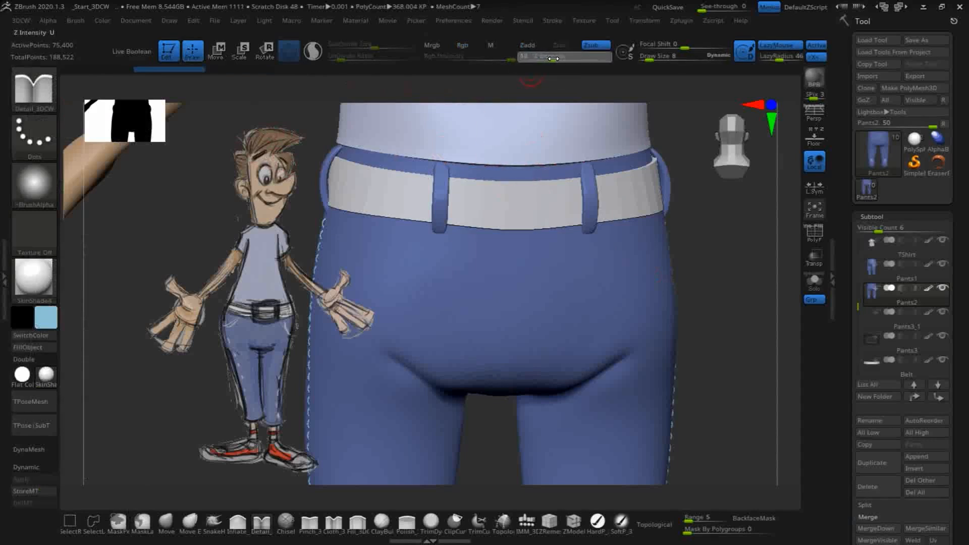
drag(556, 58, 557, 59)
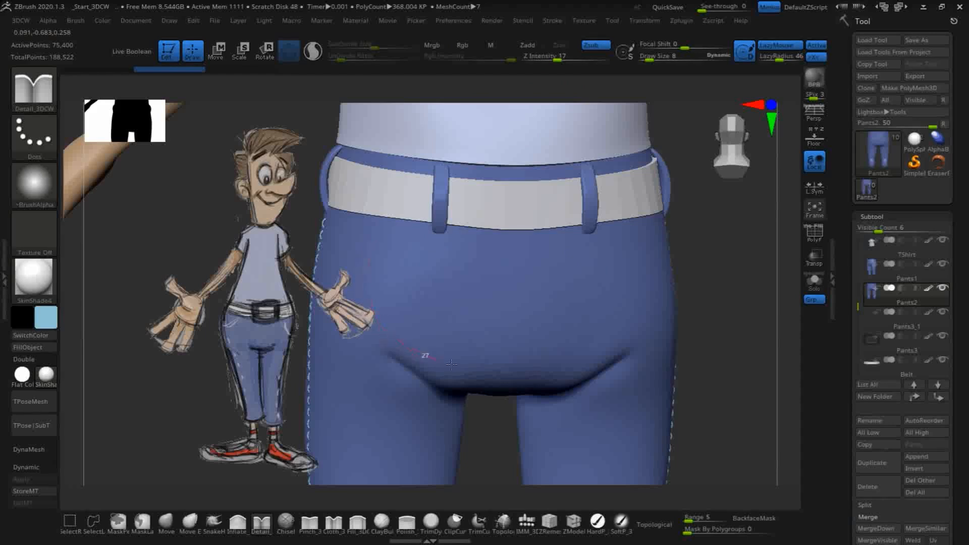
drag(555, 368, 566, 365)
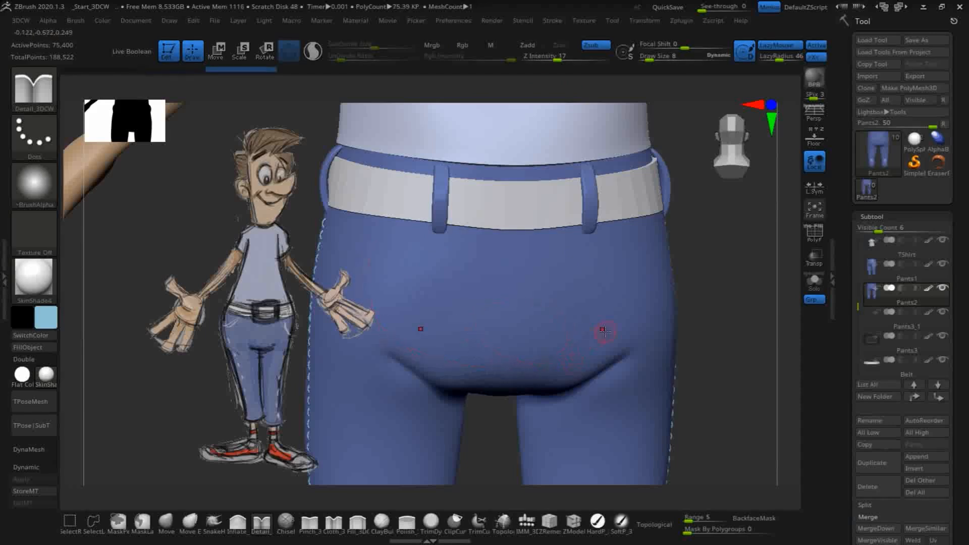
key(ctrl+z)
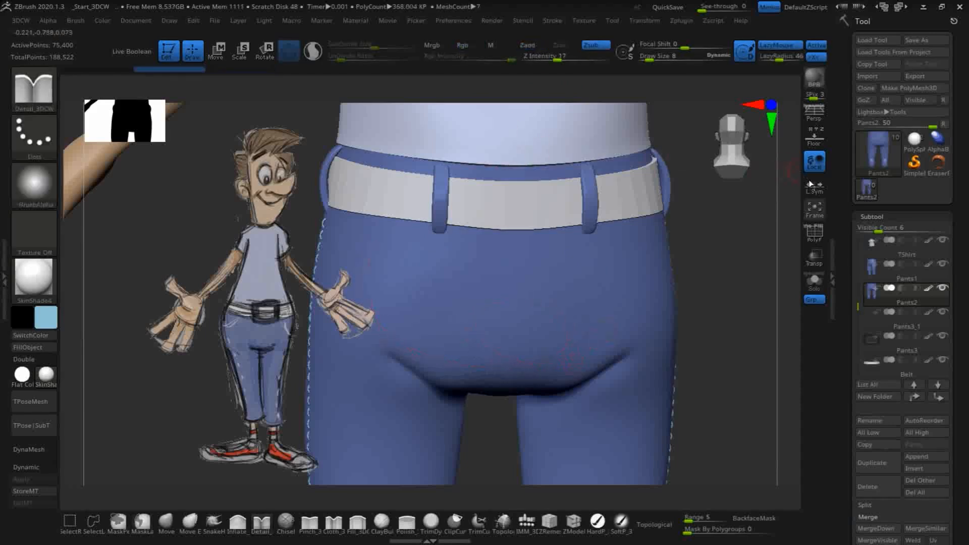
Hide Pants1 and try carving rounded pocket outlines on both sides of the Pants2 seat, undoing the strokes
click(942, 264)
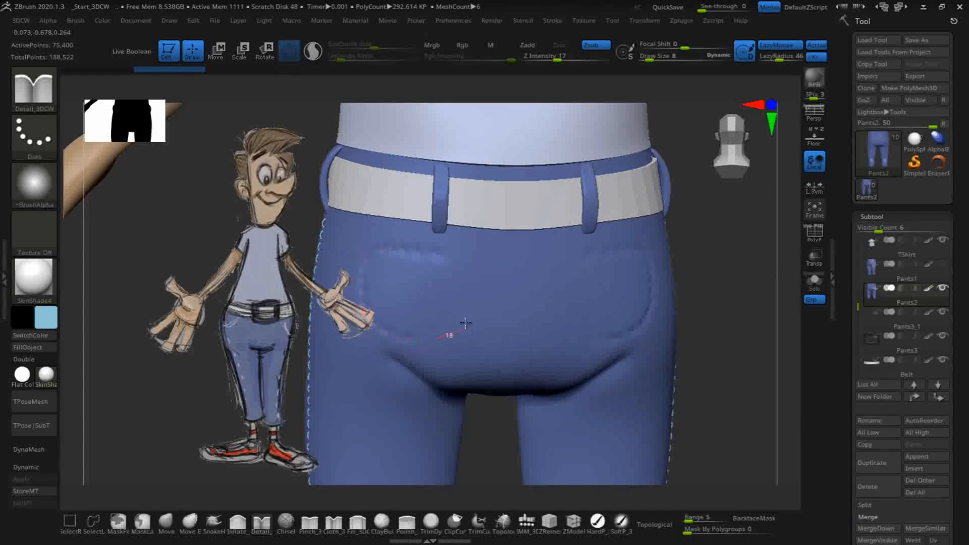
drag(392, 248, 394, 246)
alt+drag(752, 307, 722, 172)
drag(692, 378, 735, 332)
key(ctrl+z)
mouse_move(631, 345)
alt+mouse_down()
mouse_move(623, 342)
mouse_move(669, 360)
mouse_move(671, 347)
alt+mouse_up()
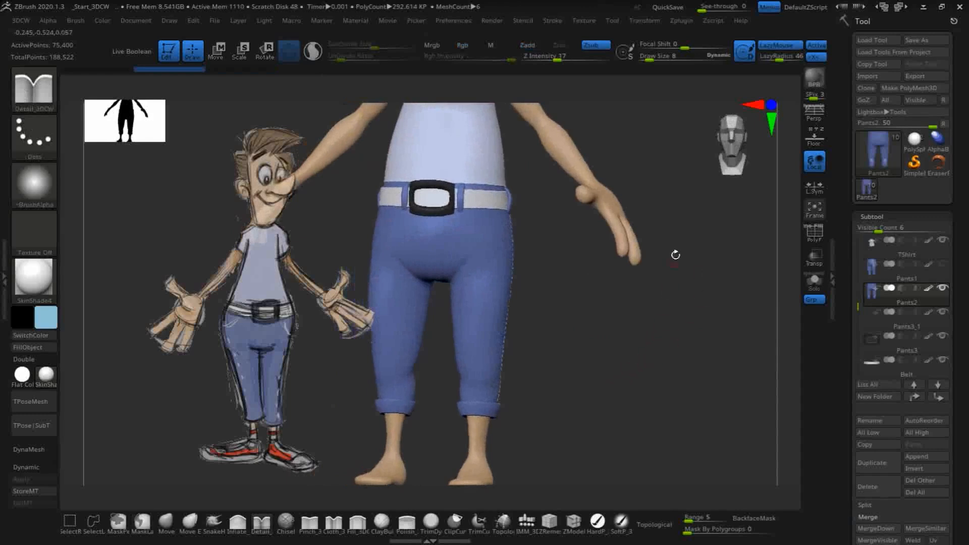
drag(633, 356, 604, 361)
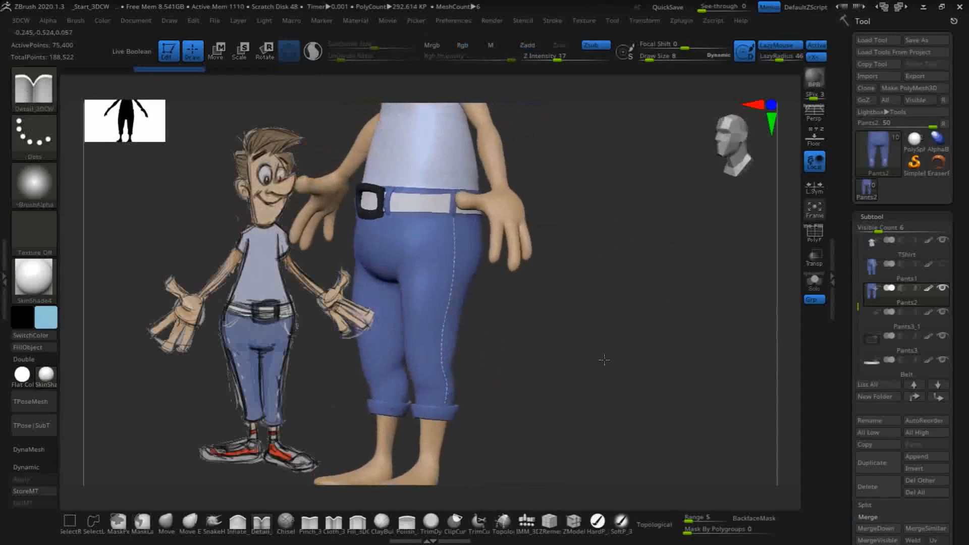
Delete the Pants2 trial copy and make Pants1 the visible, active subtool again
click(927, 272)
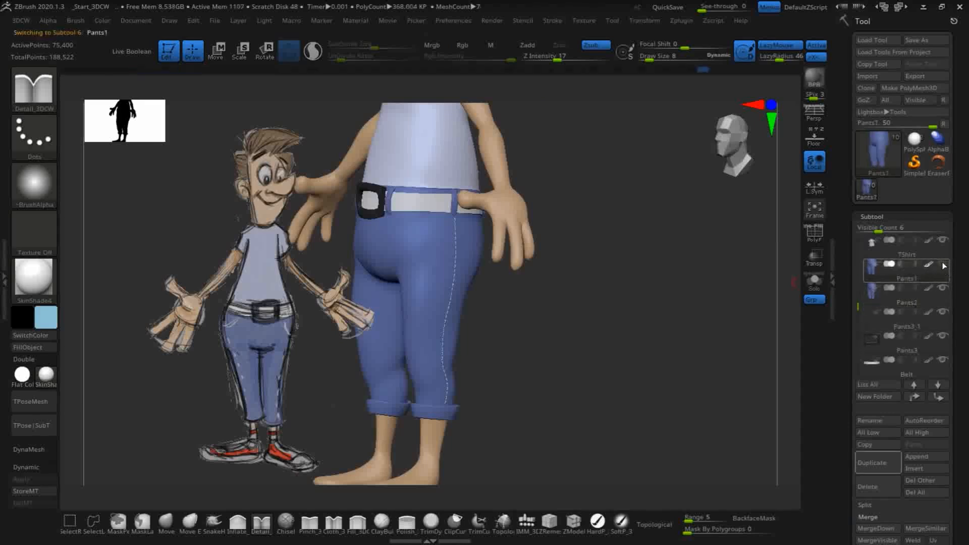
click(890, 301)
click(878, 486)
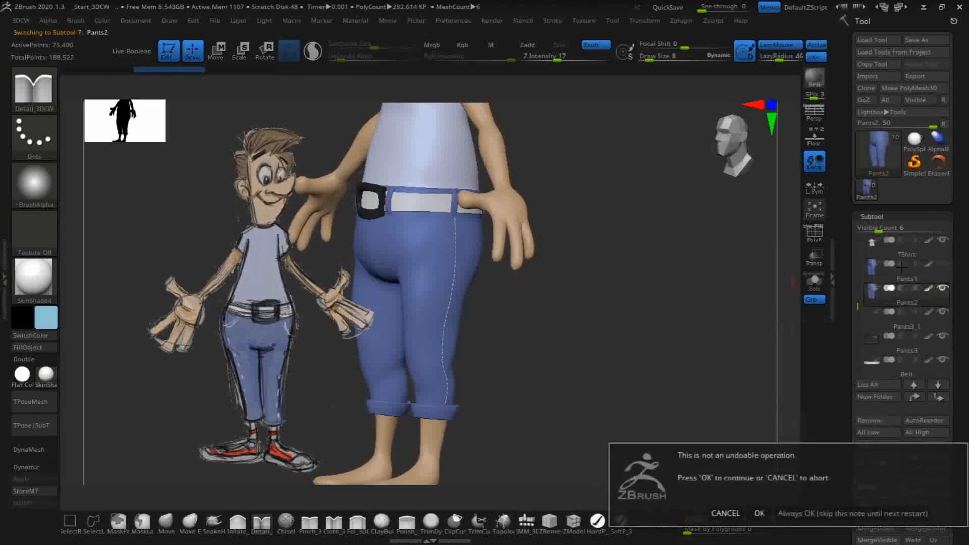
click(759, 513)
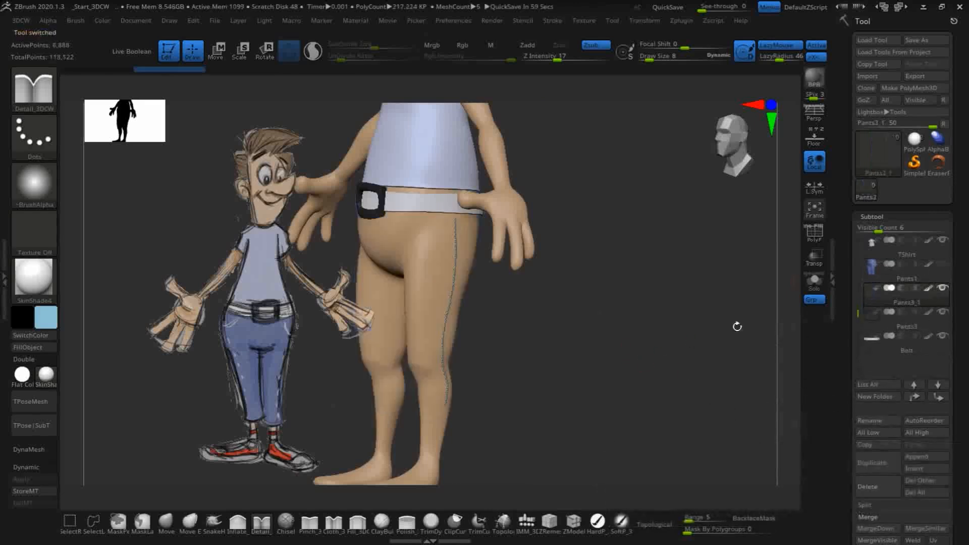
click(937, 271)
mouse_move(624, 359)
mouse_down()
mouse_move(620, 329)
mouse_move(622, 364)
mouse_move(649, 363)
mouse_move(696, 234)
mouse_up()
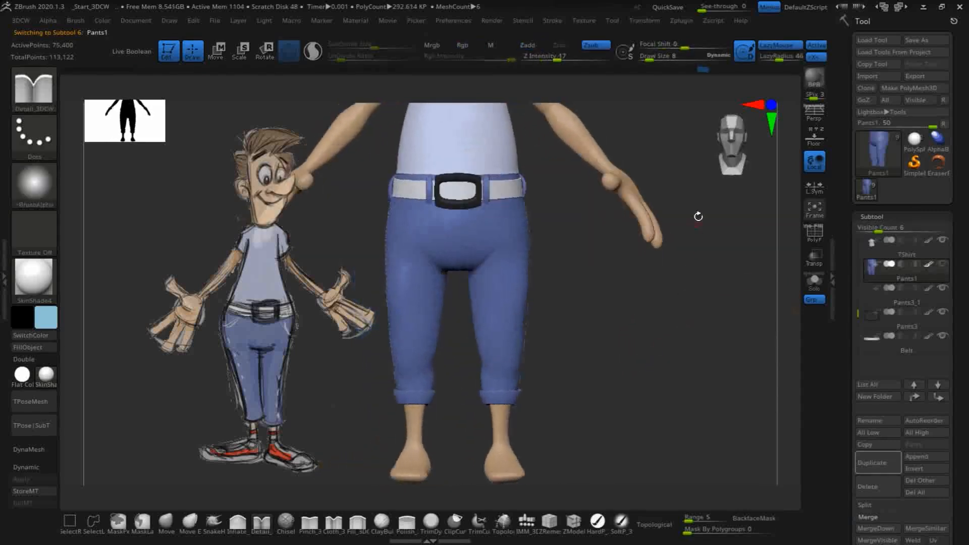
drag(649, 356, 714, 227)
drag(620, 342, 679, 260)
alt+drag(679, 343, 667, 186)
alt+drag(637, 372, 626, 284)
mouse_move(629, 353)
alt+mouse_down()
mouse_move(628, 305)
mouse_move(606, 368)
mouse_move(641, 359)
alt+mouse_up()
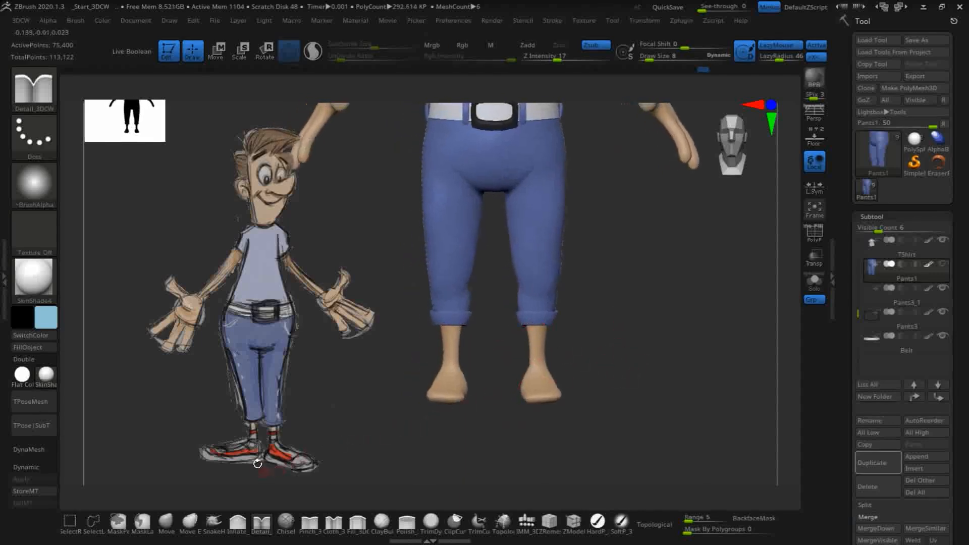